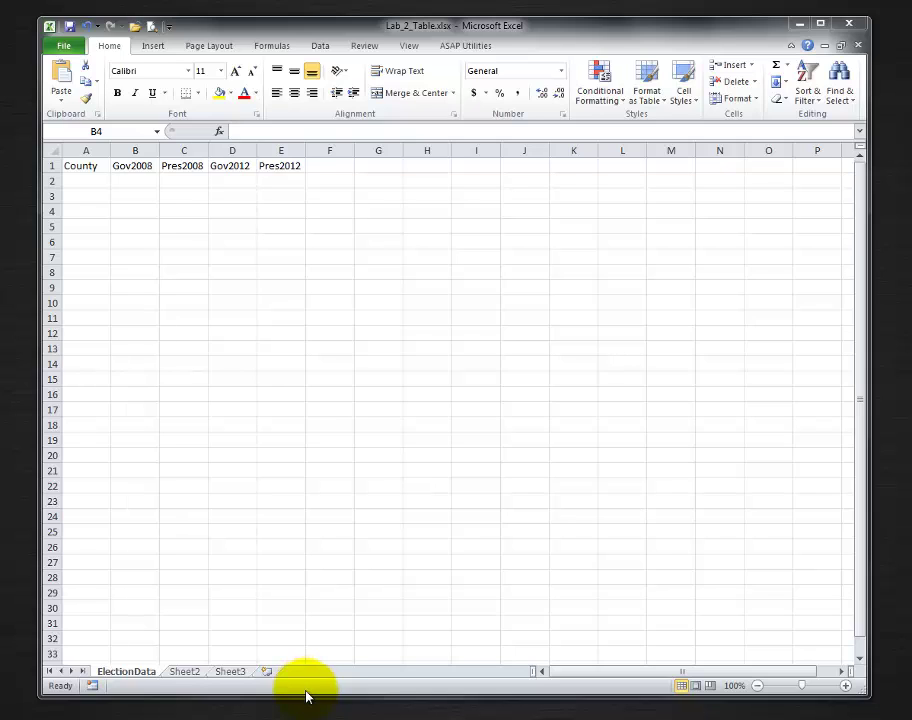
Bring up Excel's Open dialog and show the data_L2 folder in a separate Explorer window.
click(65, 46)
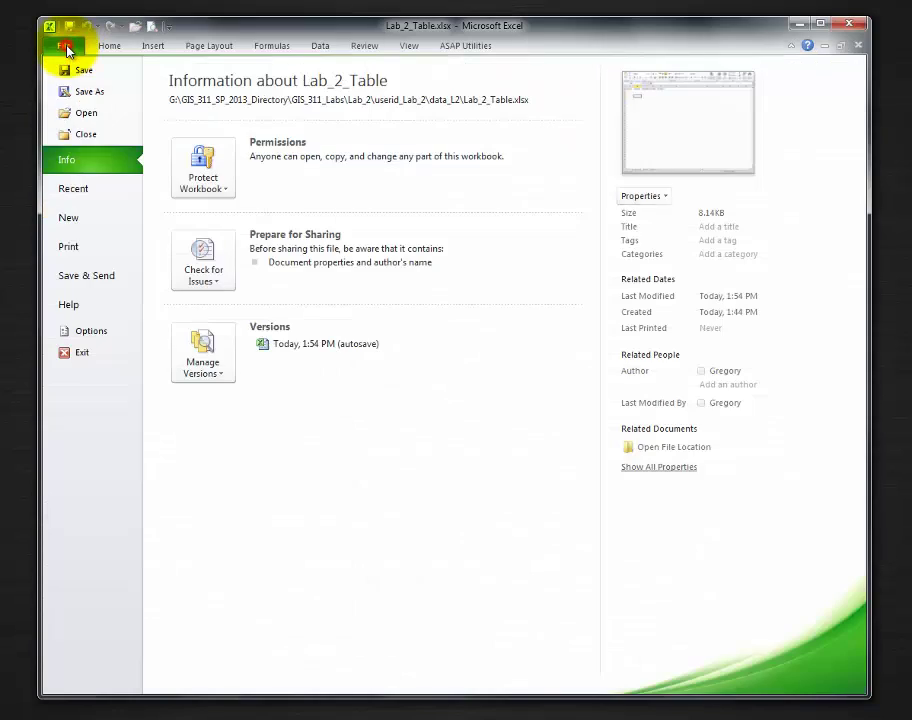
click(84, 112)
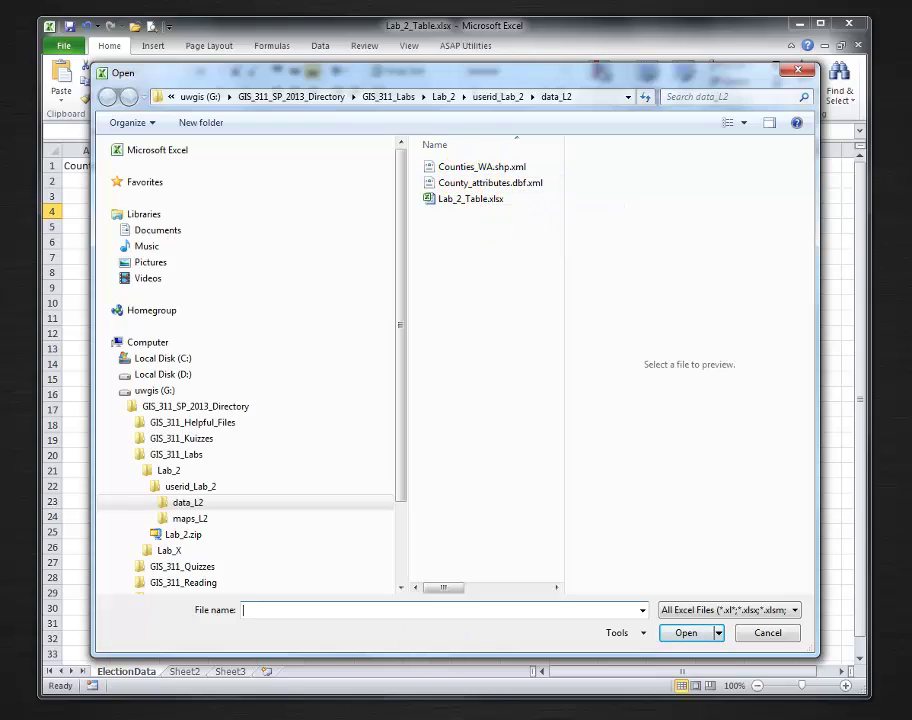
click(489, 692)
Turn off 'Hide extensions for known file types' in Explorer's Folder Options.
drag(387, 61, 462, 170)
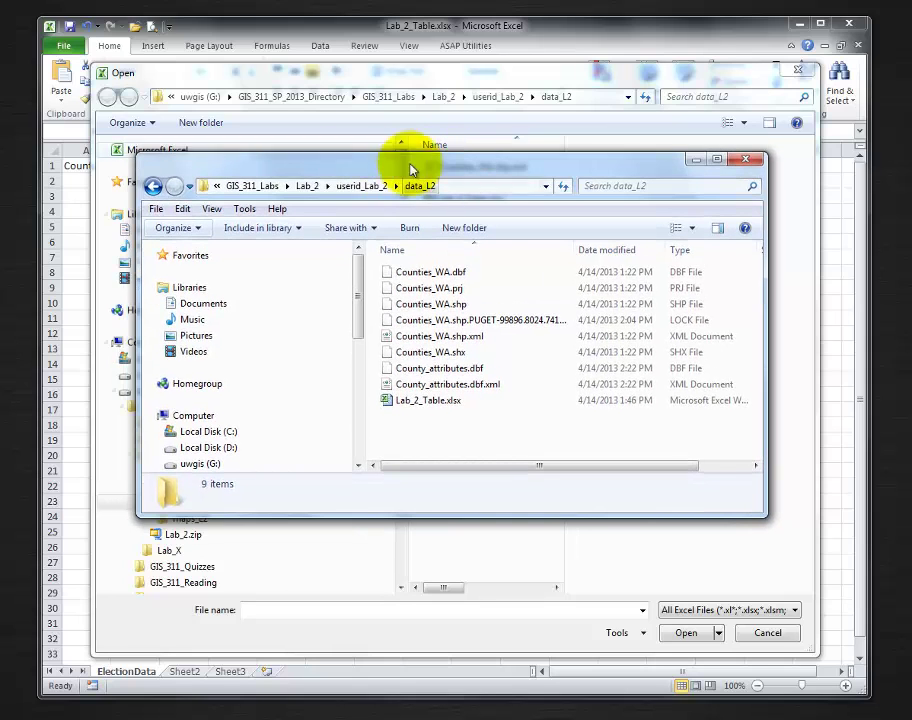
click(245, 210)
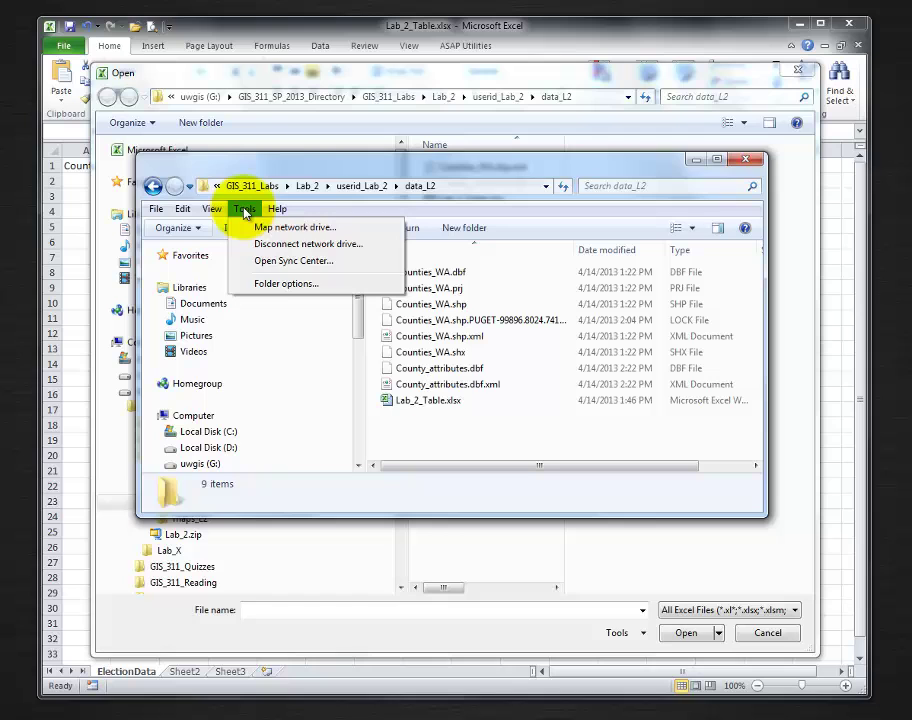
click(267, 284)
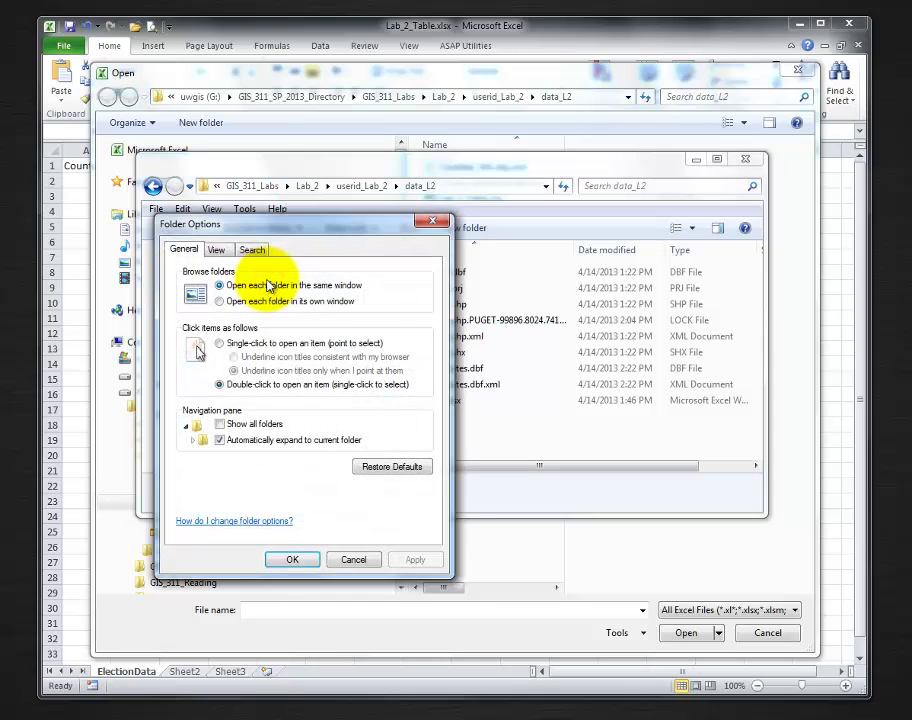
click(218, 249)
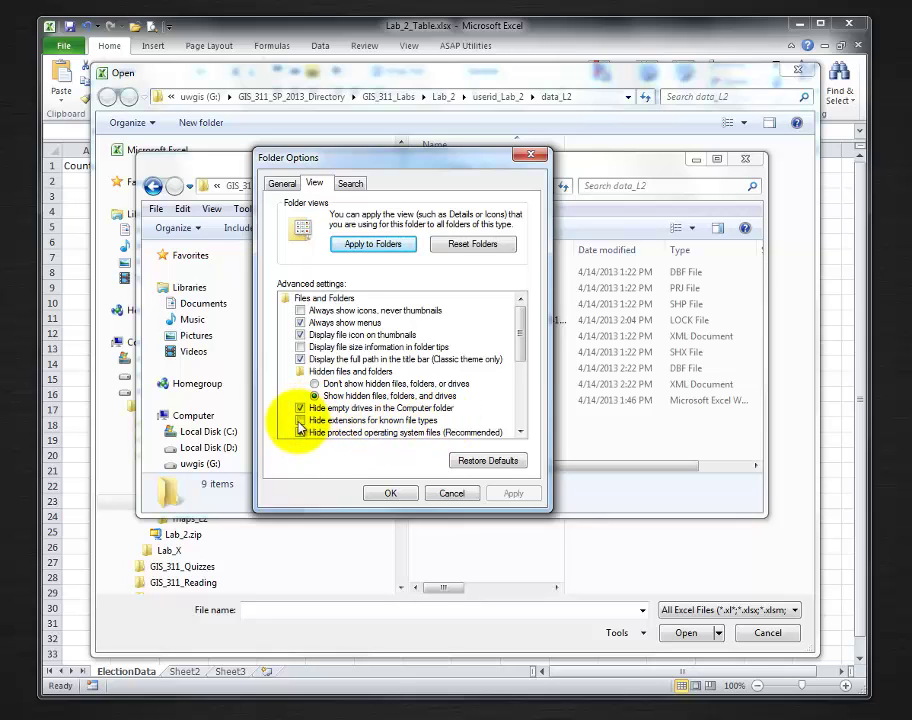
click(398, 493)
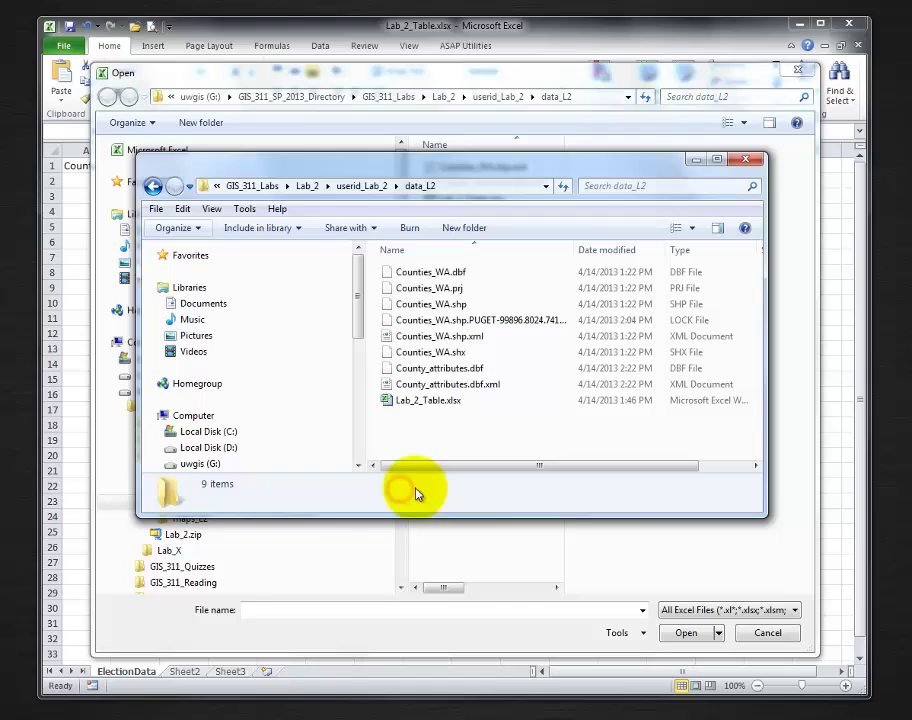
Confirm file extensions stay visible, then move the Explorer window out of the way.
click(244, 210)
click(262, 284)
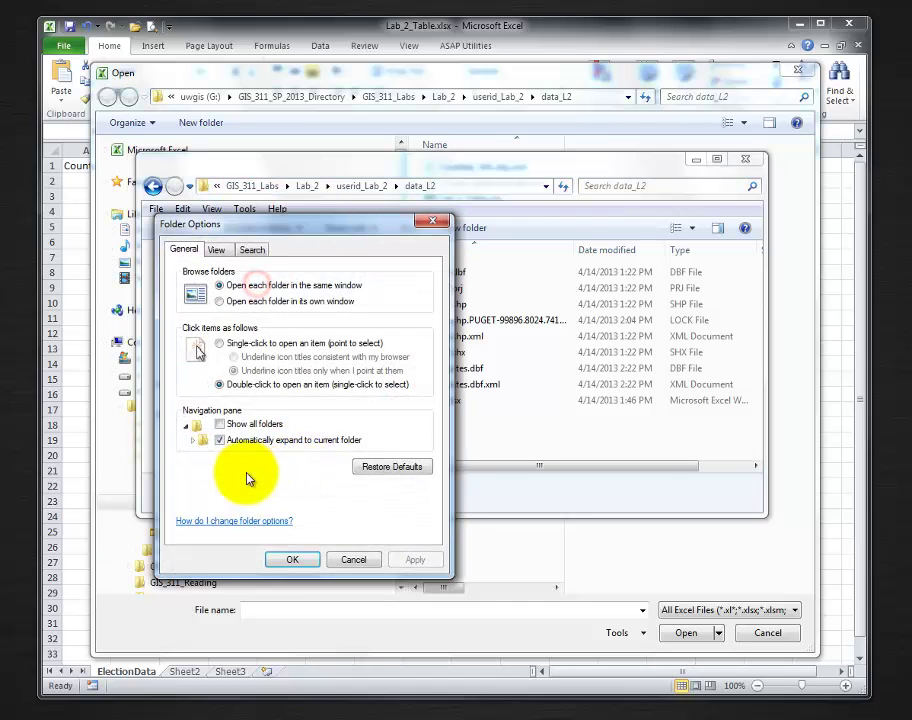
click(216, 249)
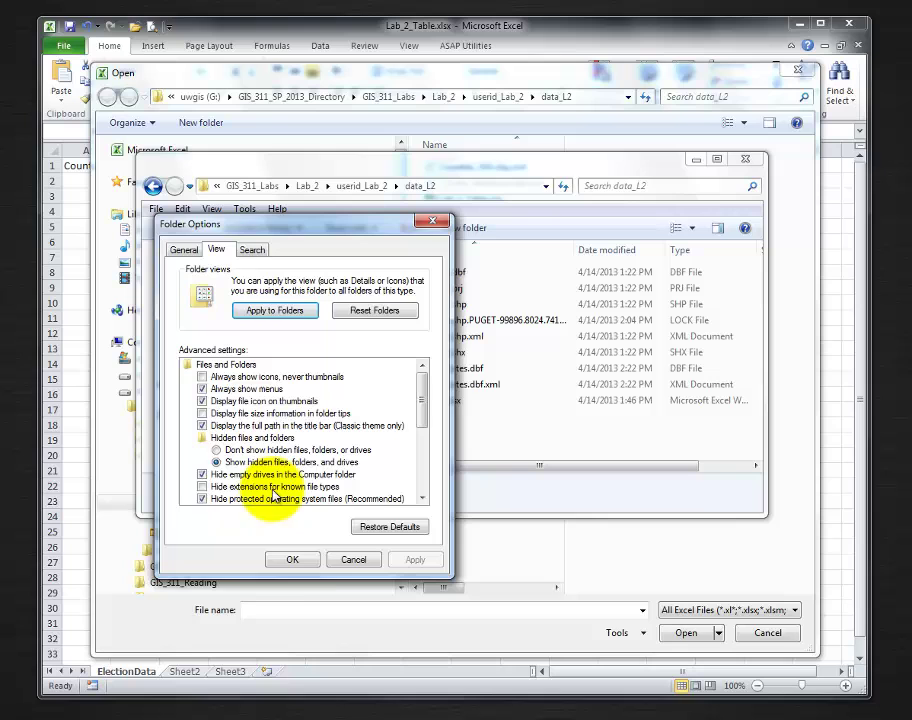
click(291, 562)
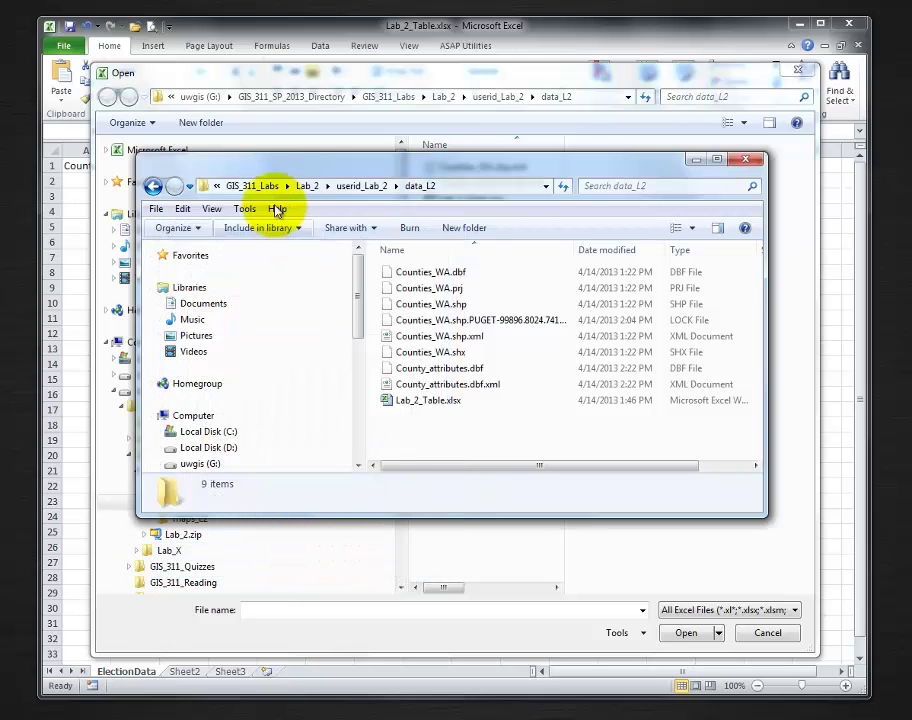
drag(658, 167, 600, 715)
click(512, 233)
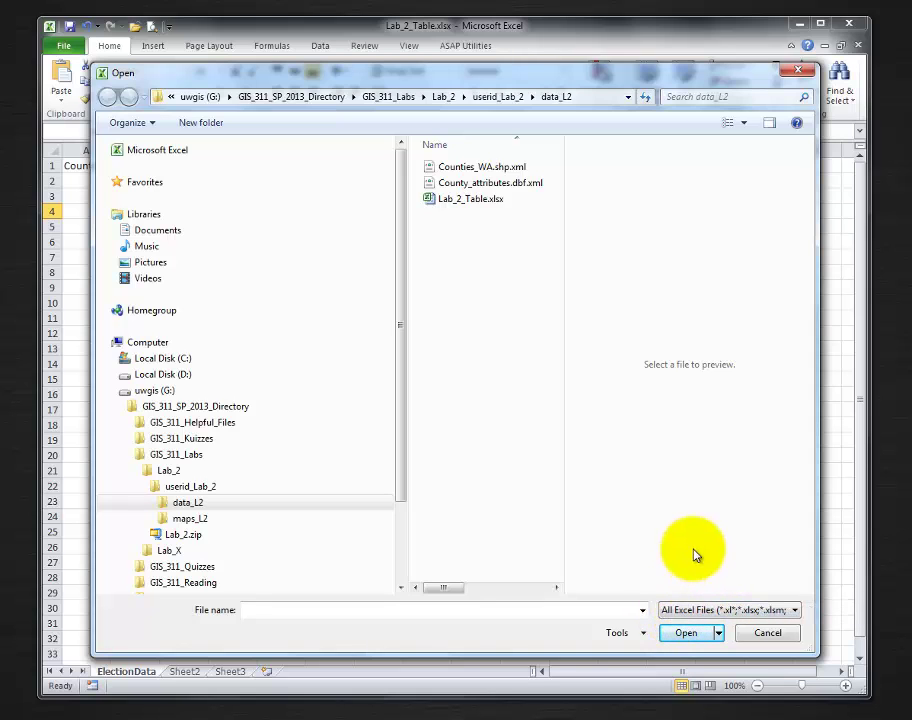
Set the file type filter to All Files (*.*) and select County_attributes.dbf.
click(731, 610)
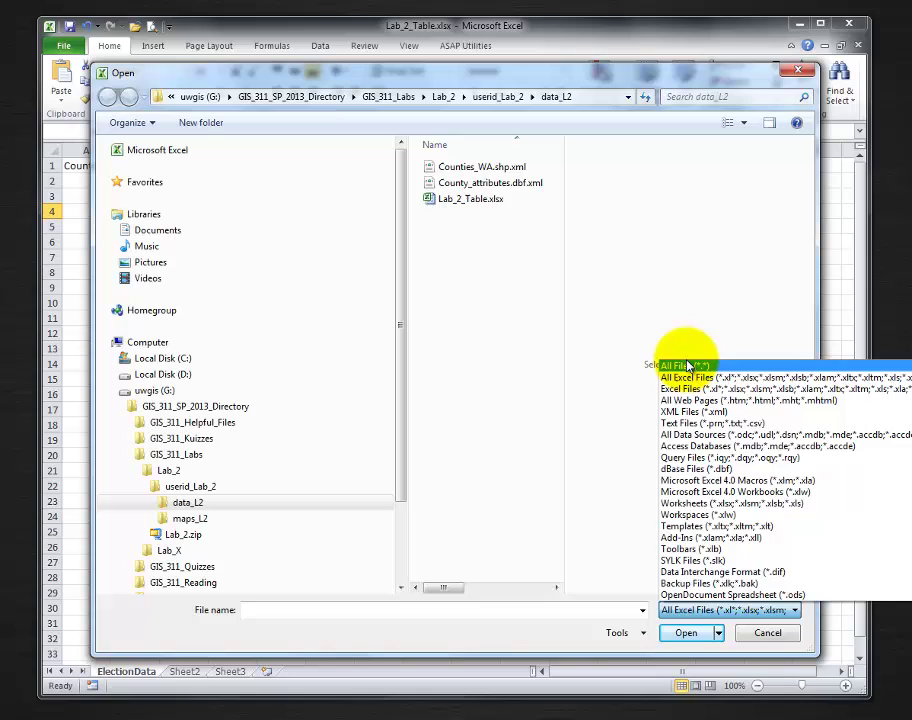
click(668, 366)
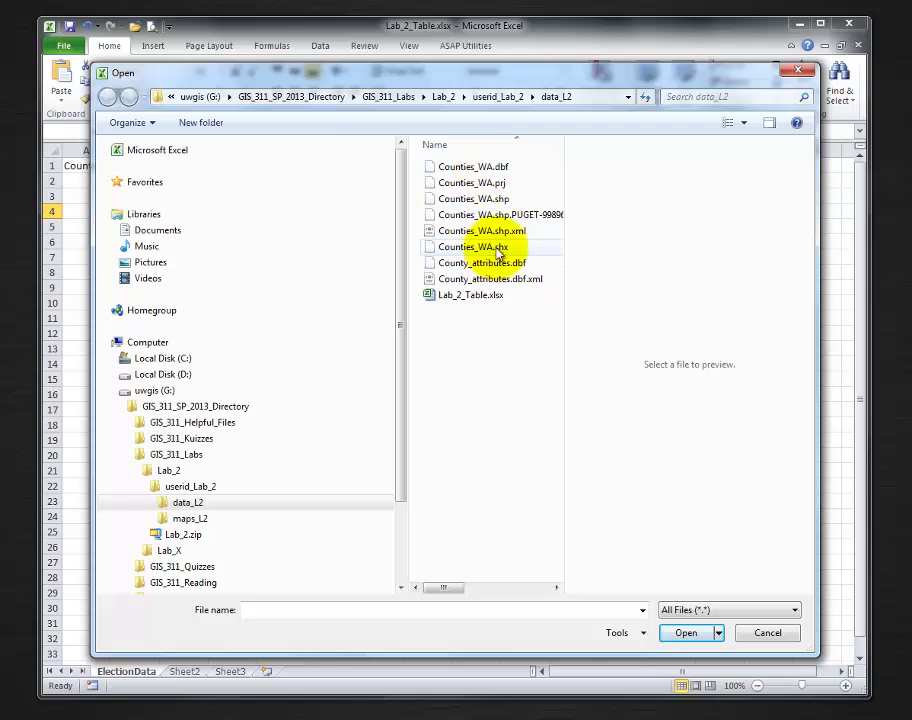
mouse_move(496, 222)
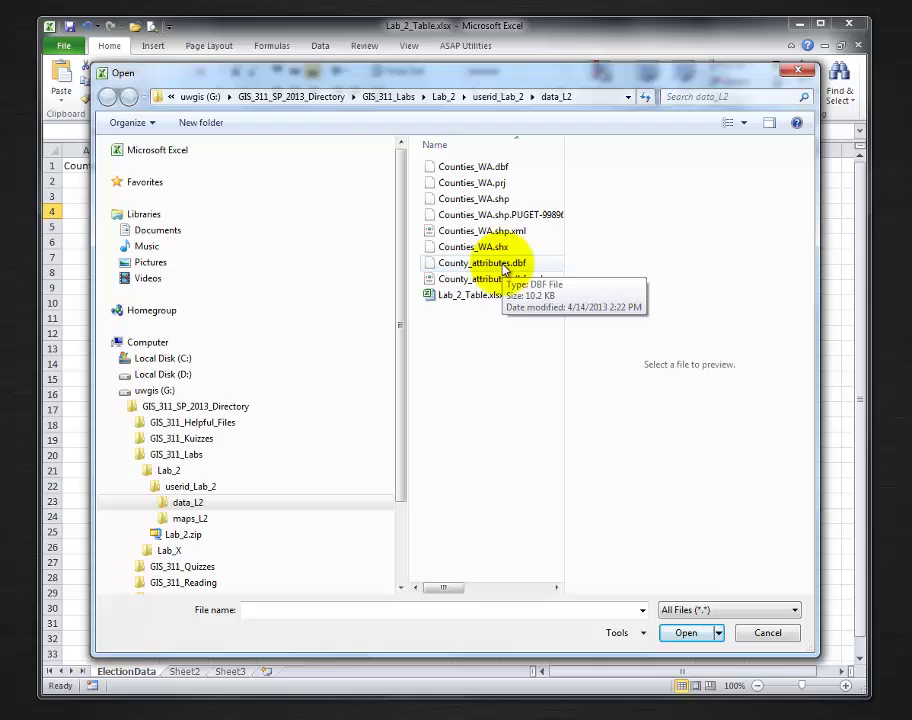
click(456, 264)
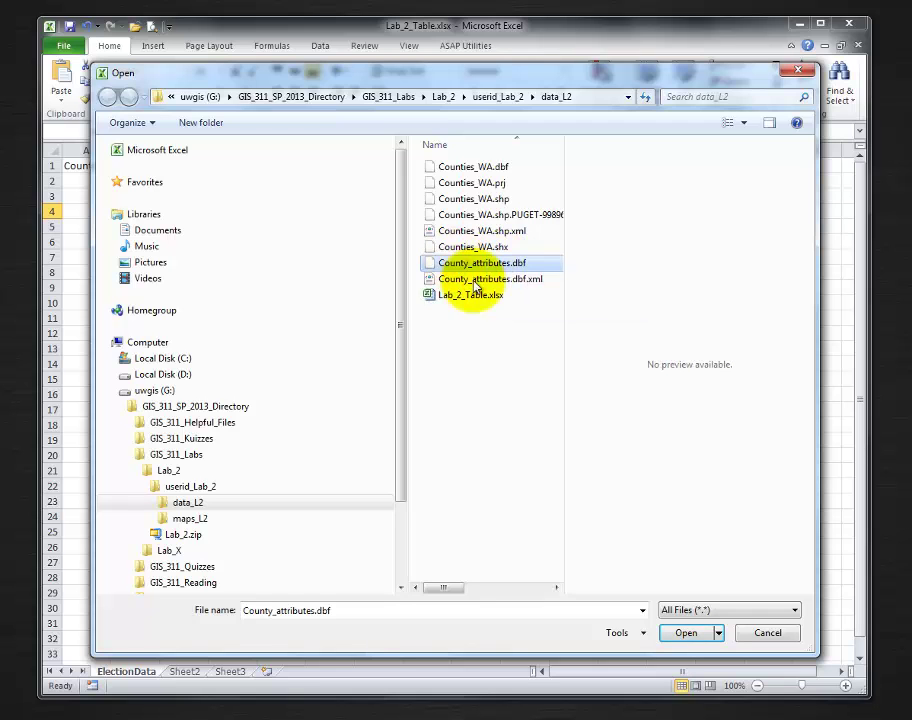
Open County_attributes.dbf and delete columns A–F, so NAME sits in column A.
click(686, 634)
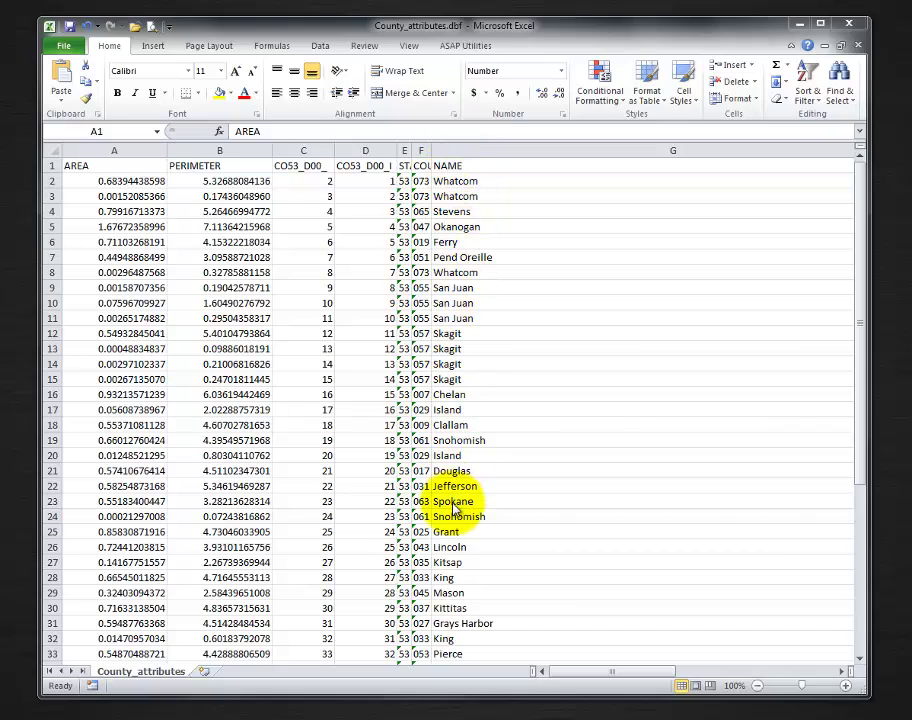
click(116, 150)
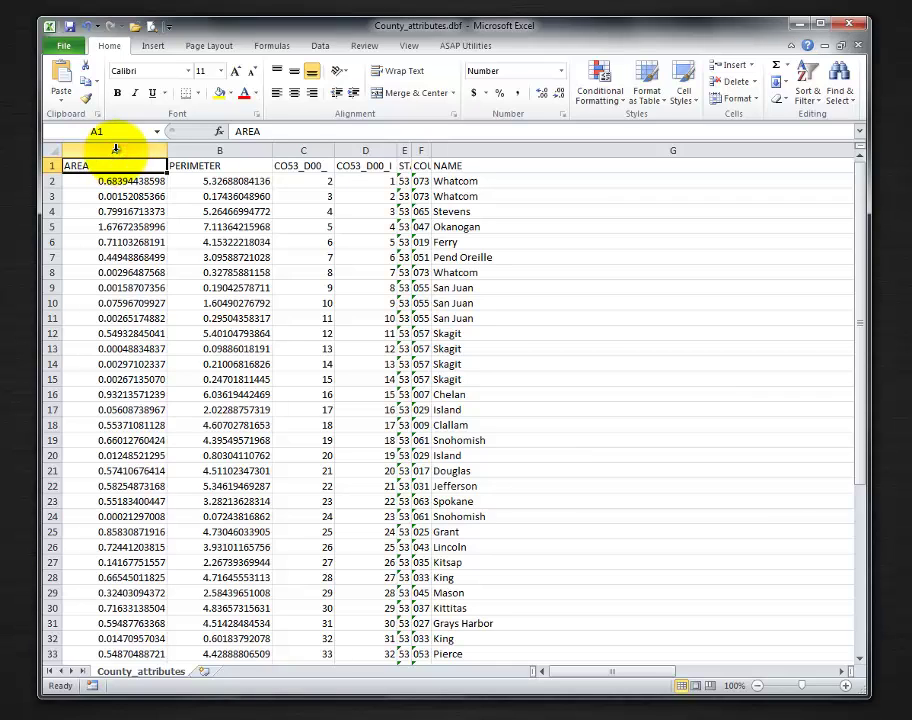
drag(116, 148, 415, 142)
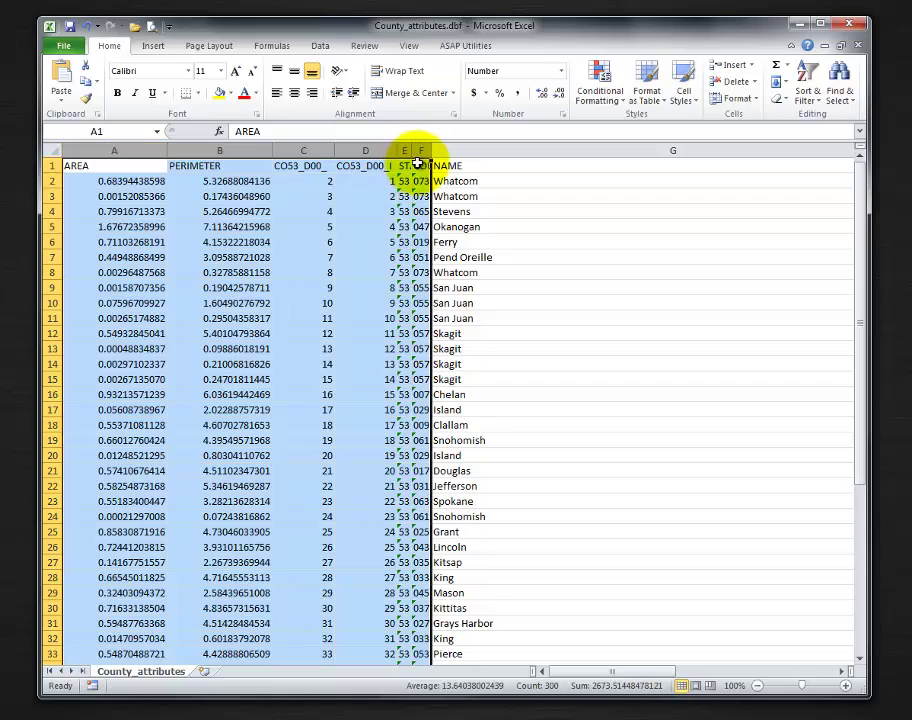
right_click(305, 151)
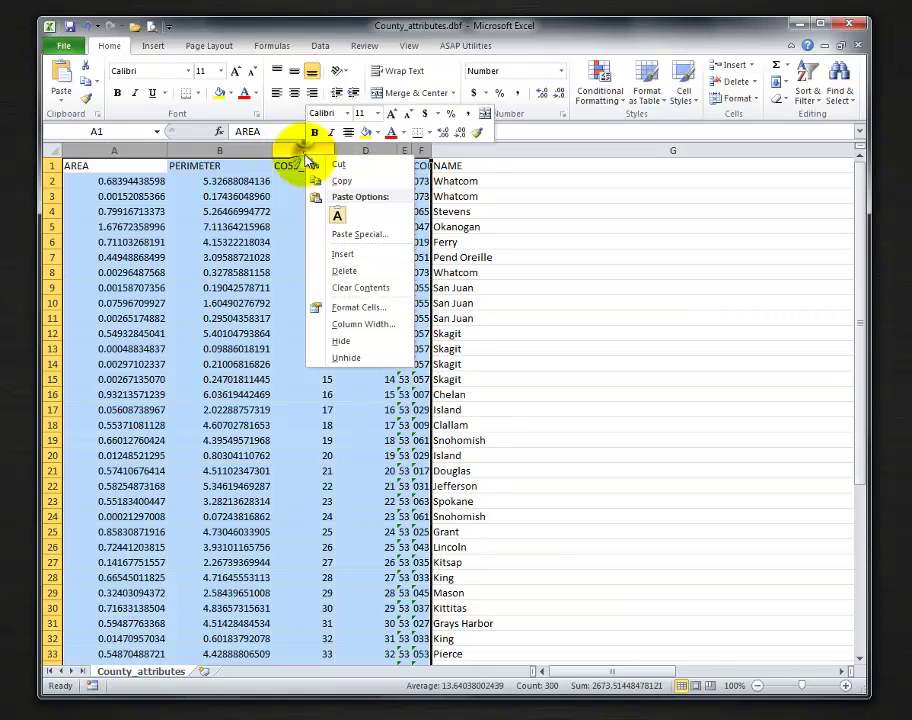
click(346, 271)
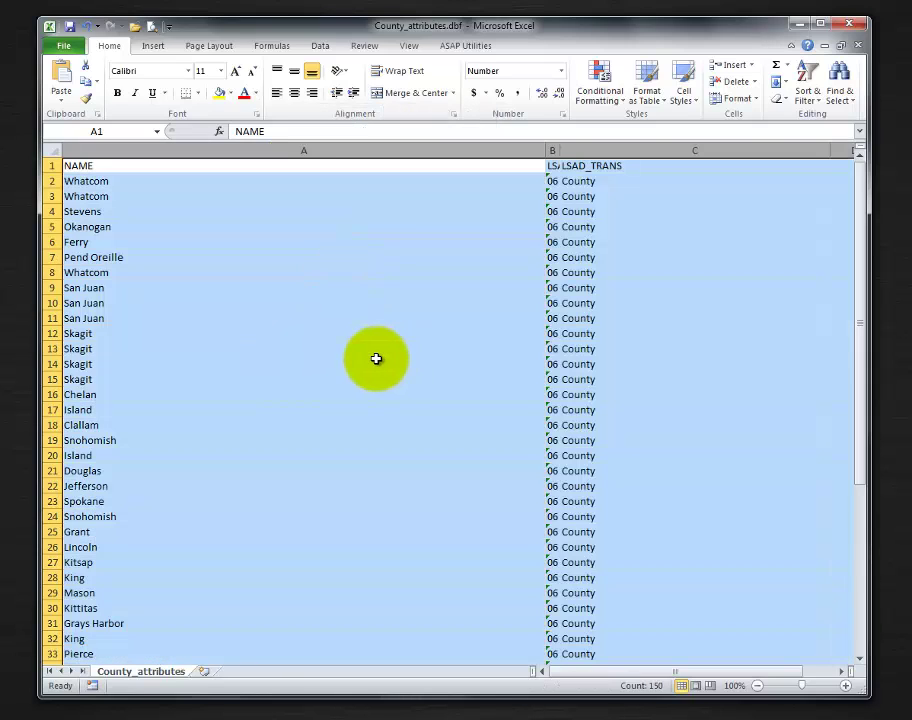
Delete the LSAD and LSAD_TRANS columns and narrow column A to fit the county names.
click(554, 145)
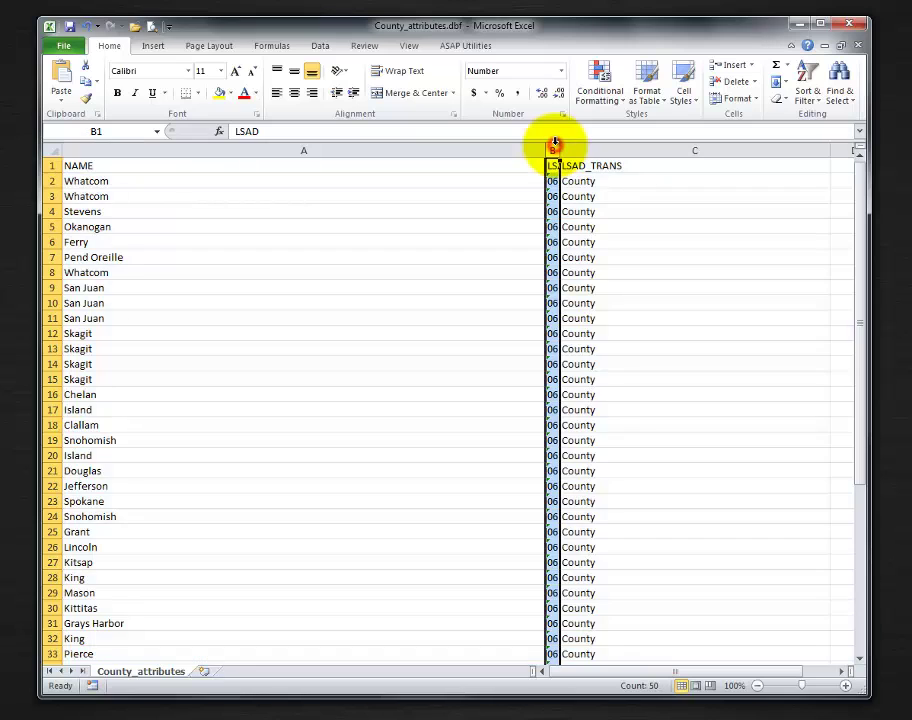
drag(553, 148, 592, 150)
right_click(588, 150)
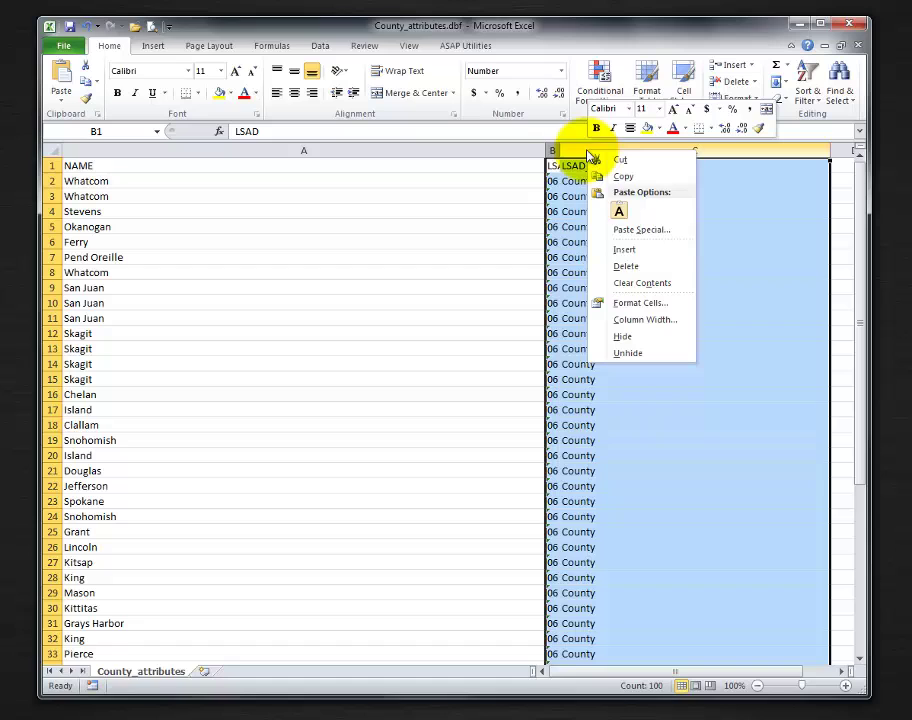
click(620, 265)
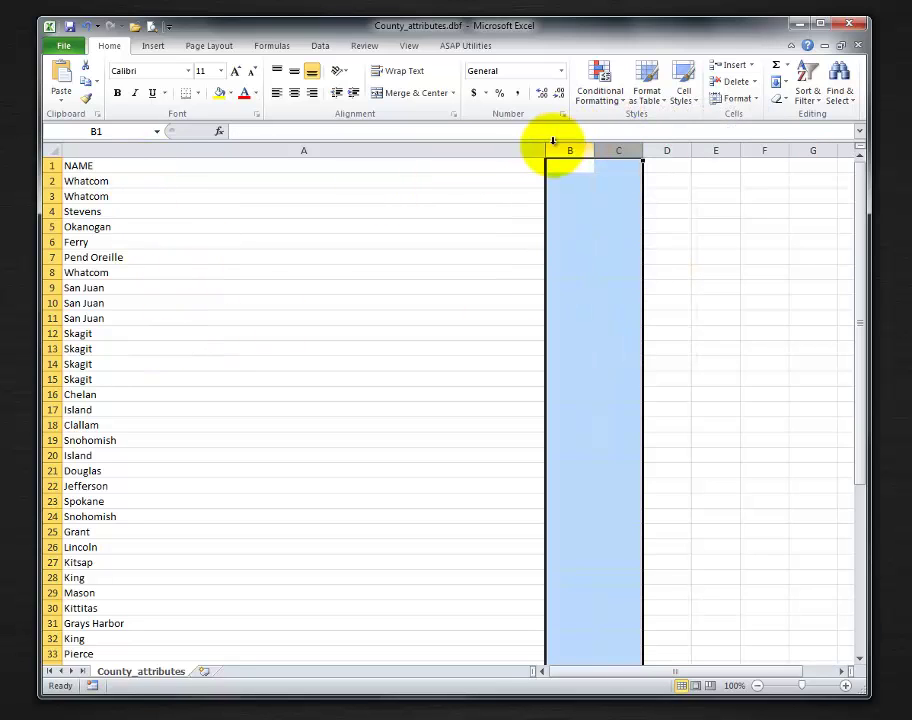
drag(552, 140, 226, 168)
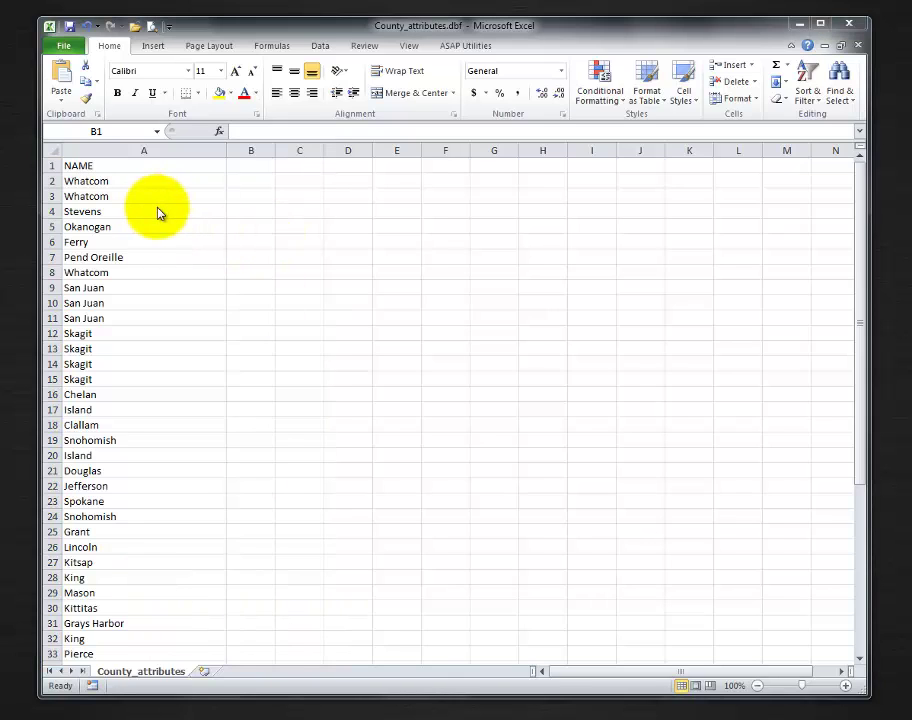
click(110, 27)
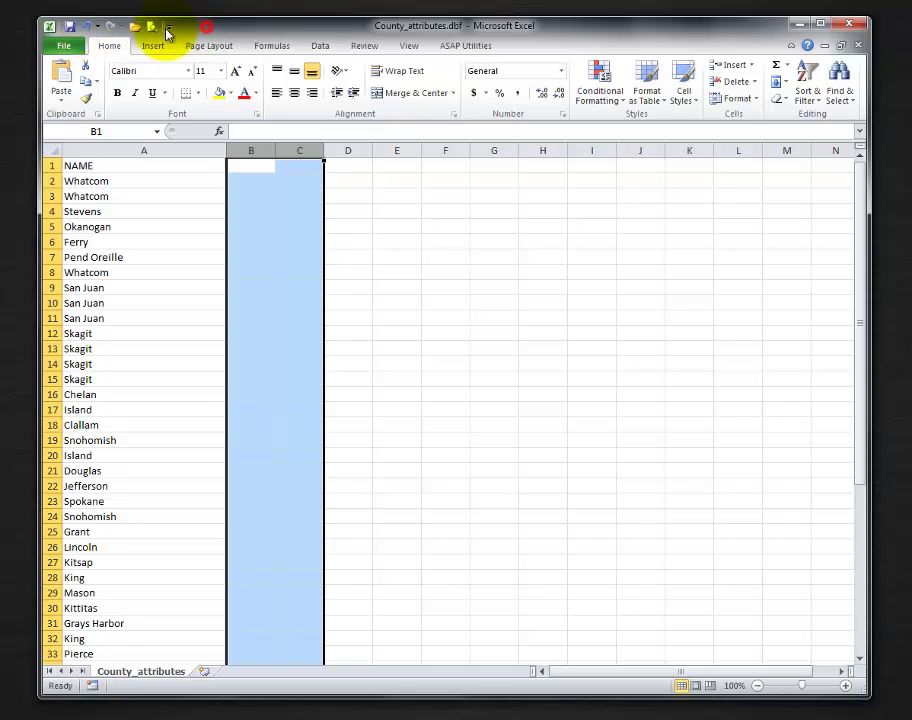
click(88, 30)
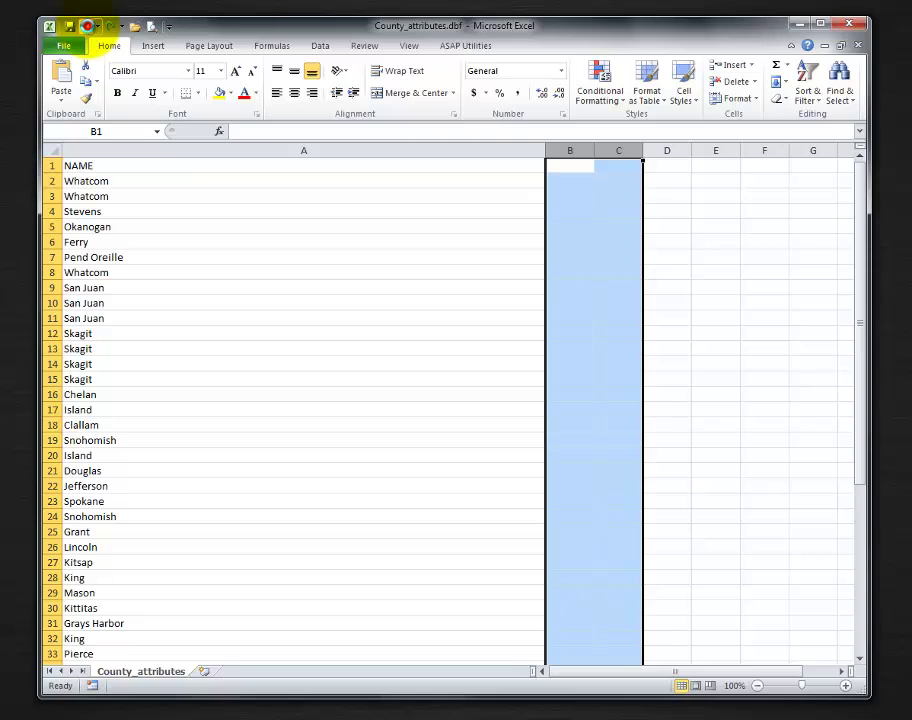
click(88, 27)
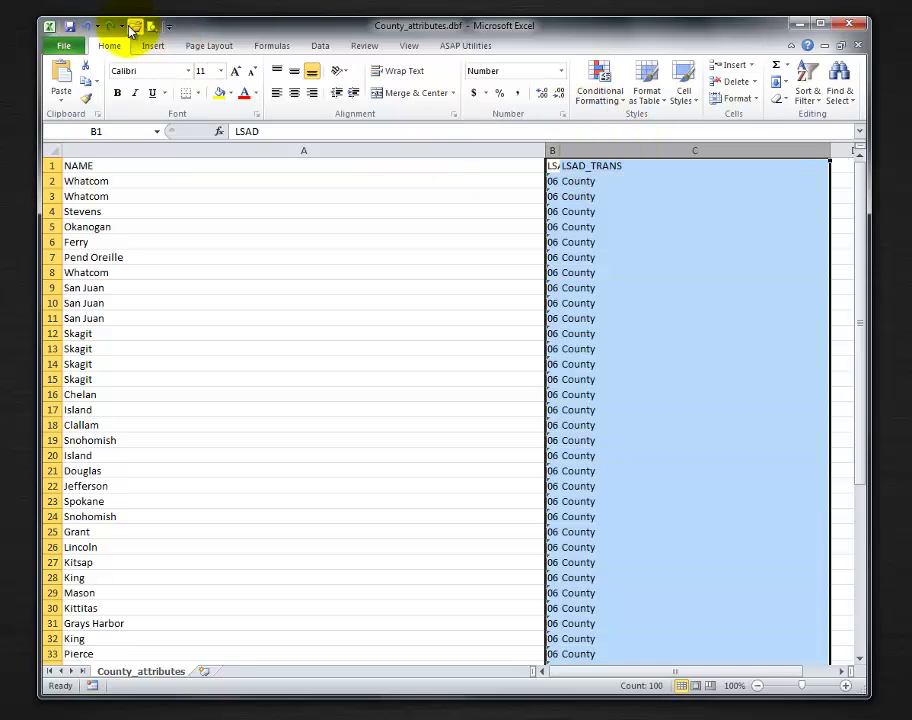
click(110, 26)
click(110, 26)
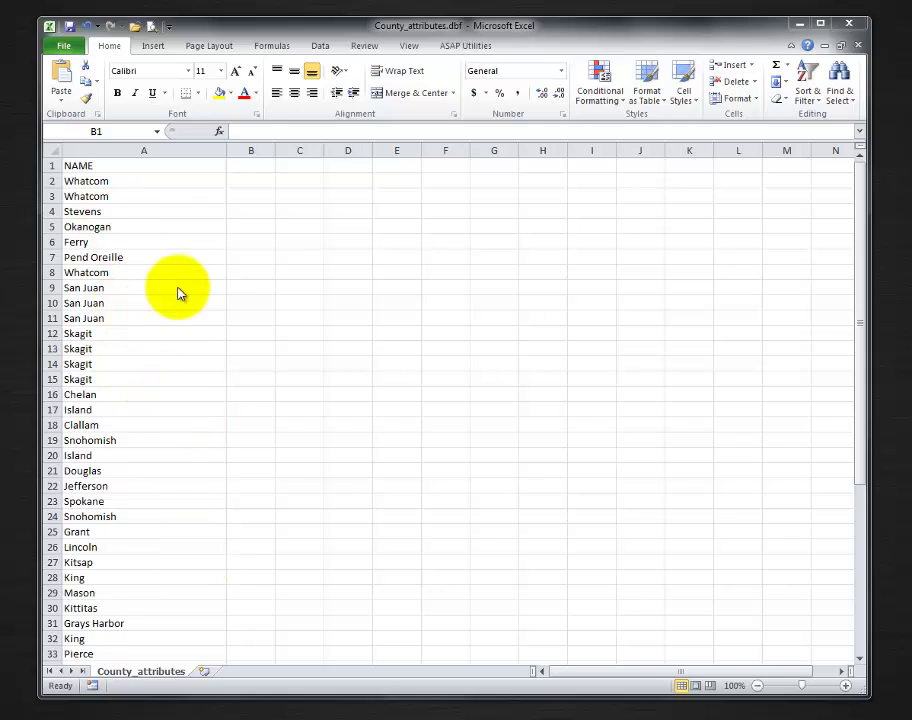
Select column A of county names and switch to the Data ribbon.
drag(251, 150, 299, 150)
click(172, 147)
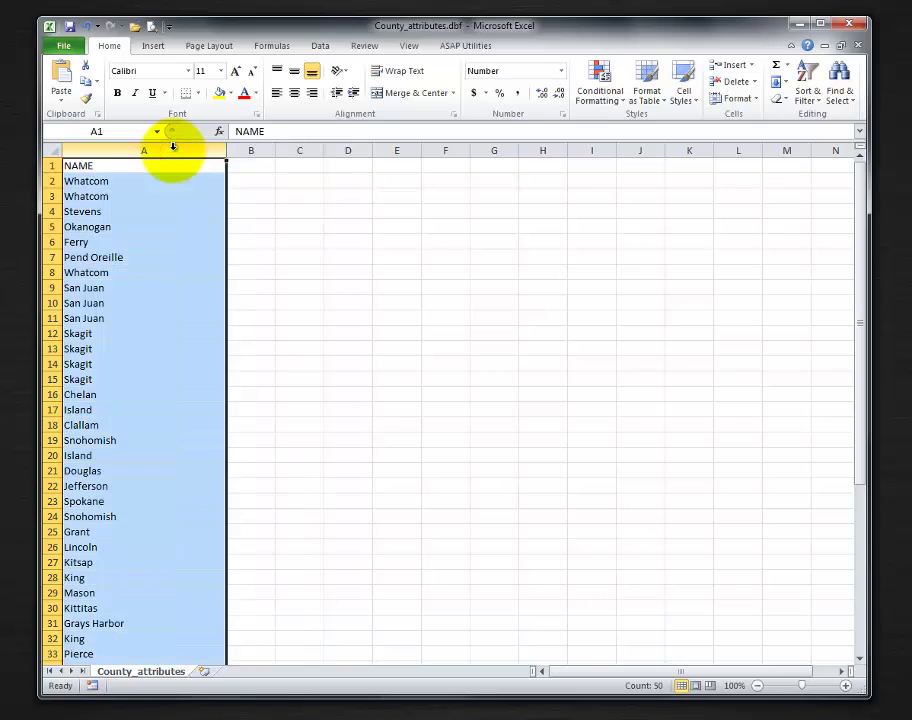
click(322, 46)
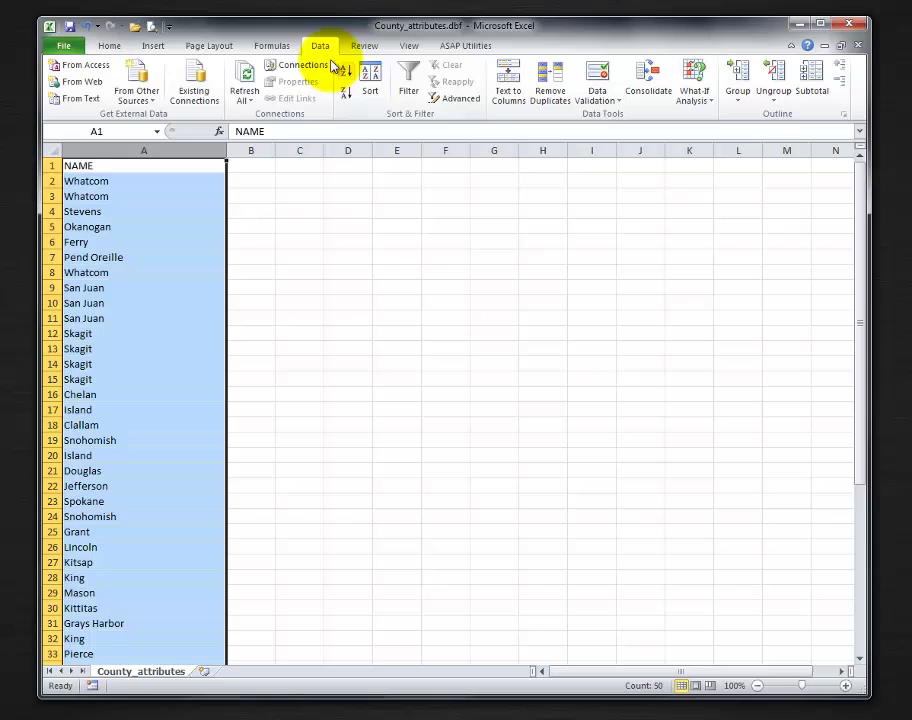
Remove duplicates on the NAME column, dropping 10 repeats and leaving 39 unique counties.
click(551, 92)
drag(708, 185, 395, 181)
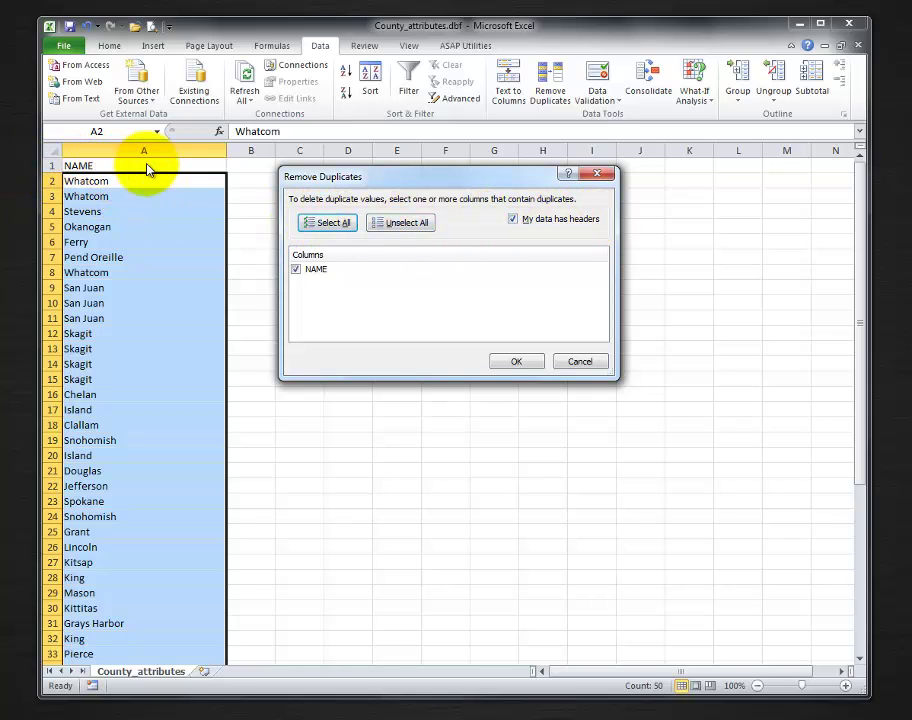
click(516, 362)
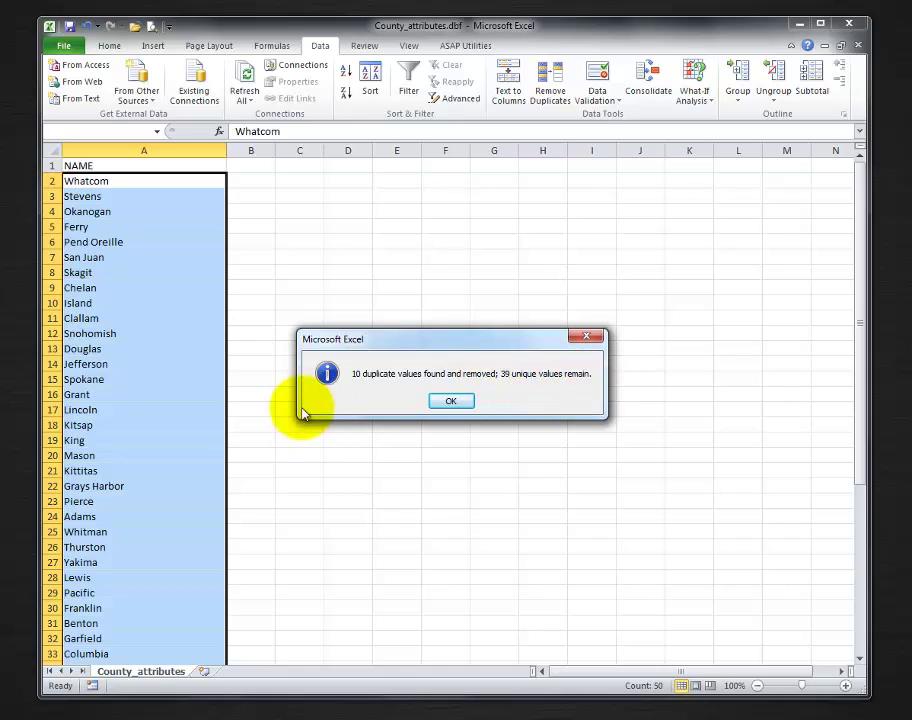
click(452, 402)
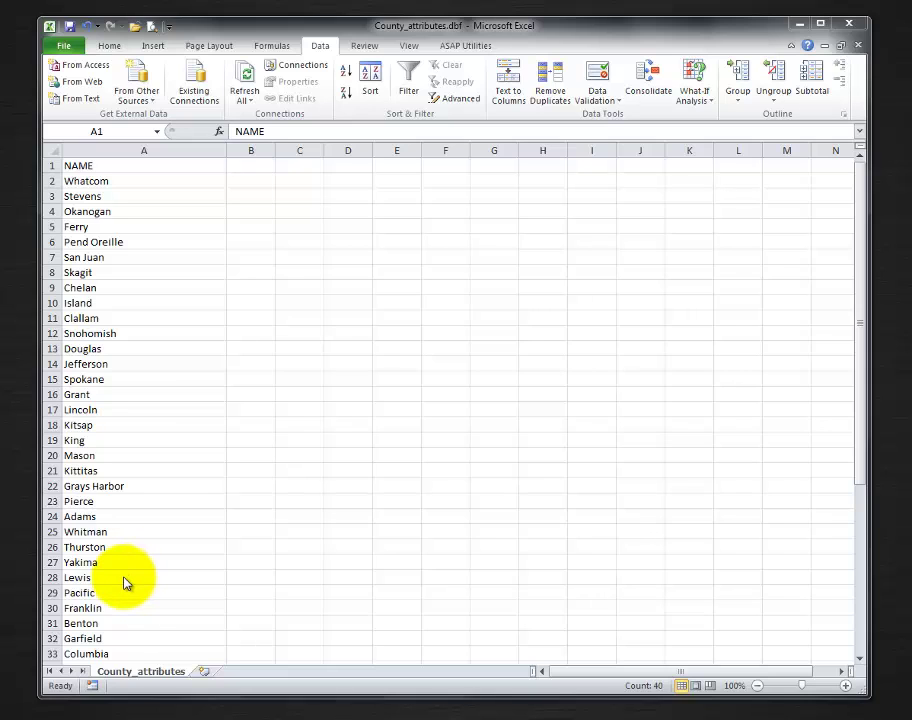
Select the 39 county names in A2:A40 and copy them with Ctrl+C.
key(ctrl+space)
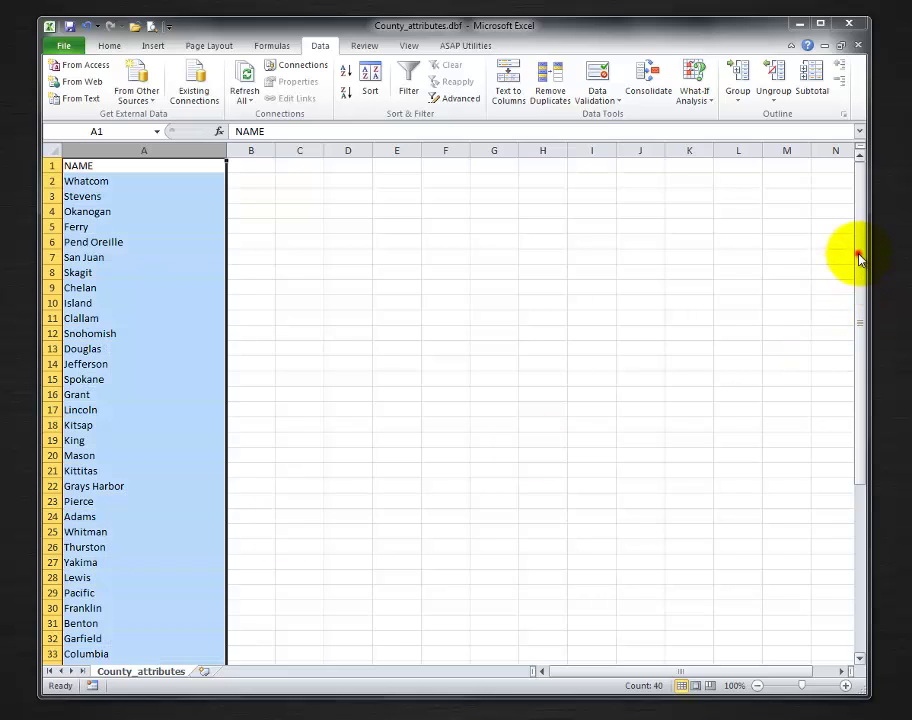
drag(857, 293, 859, 462)
click(301, 487)
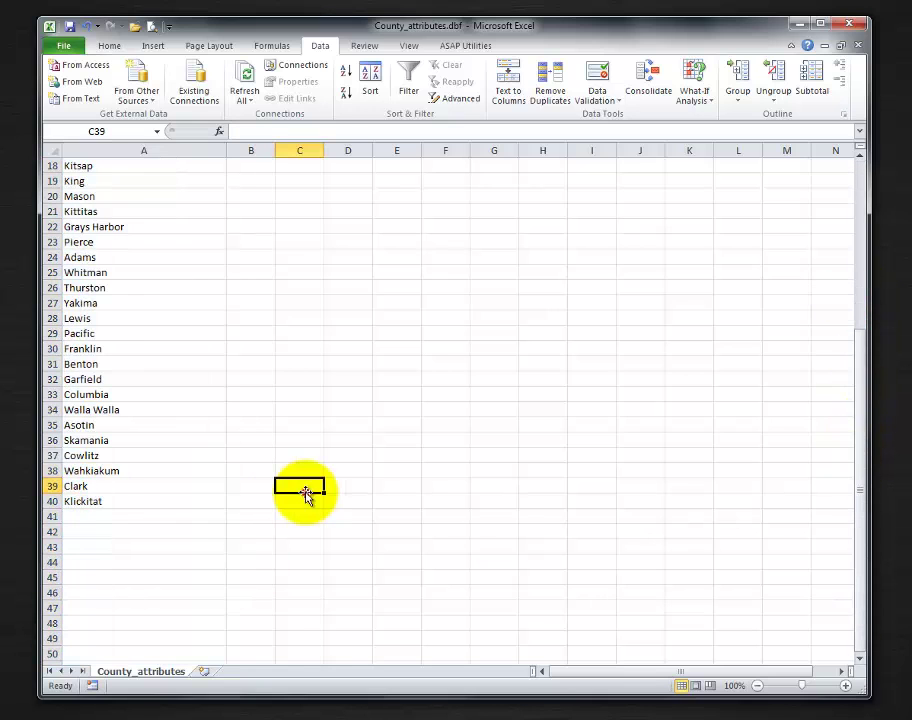
click(118, 500)
drag(112, 489, 108, 188)
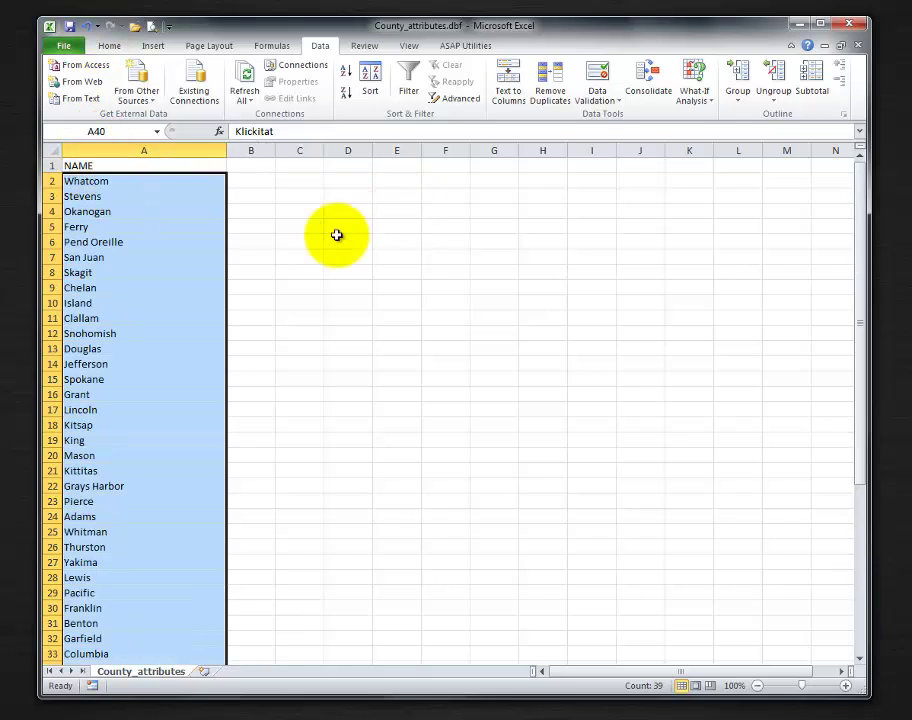
click(332, 284)
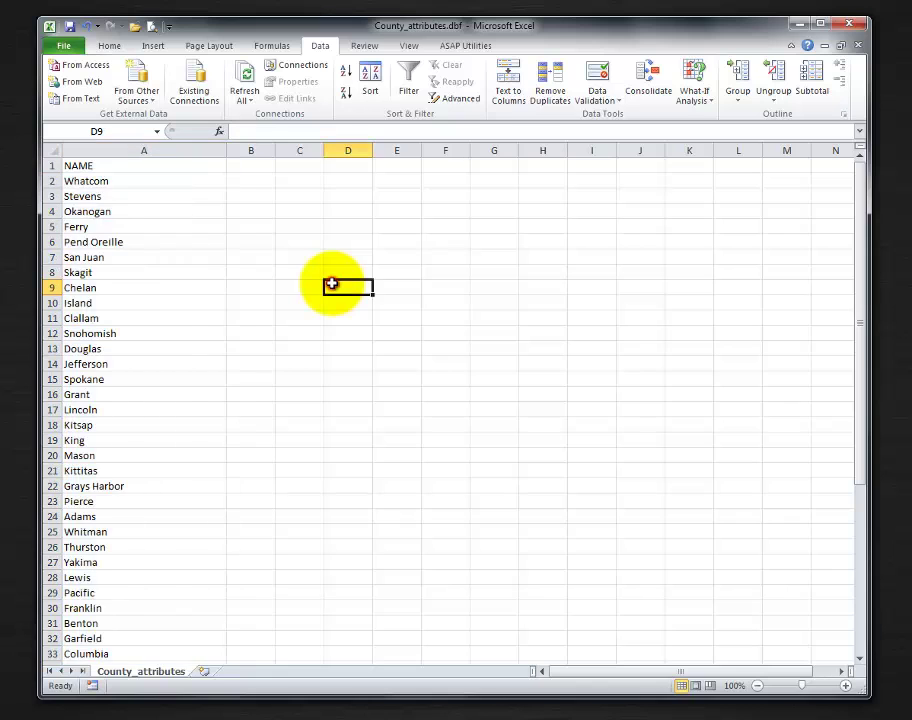
drag(116, 181, 138, 531)
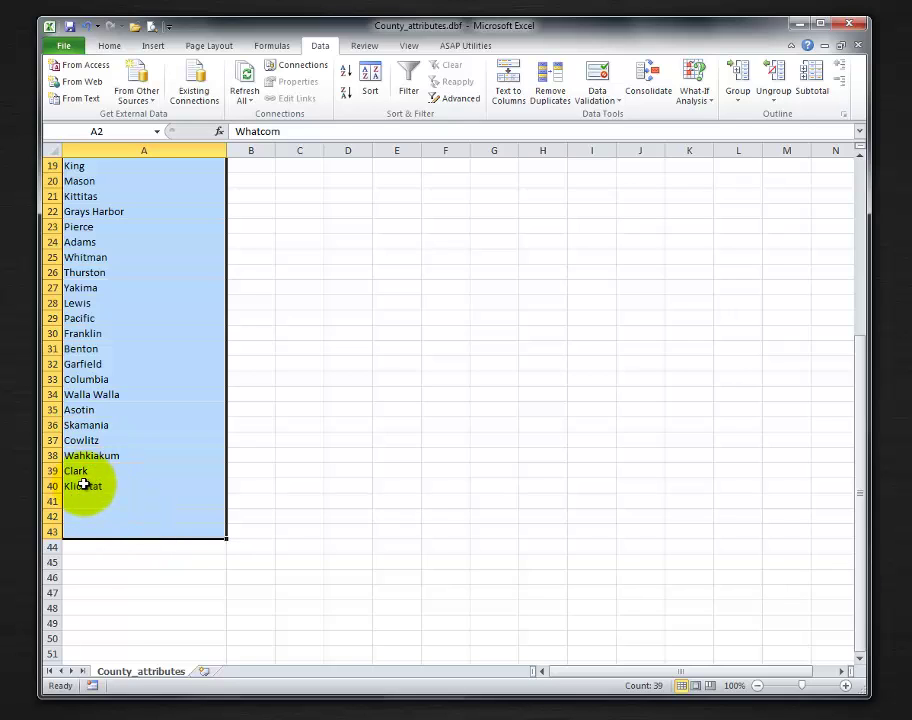
click(439, 488)
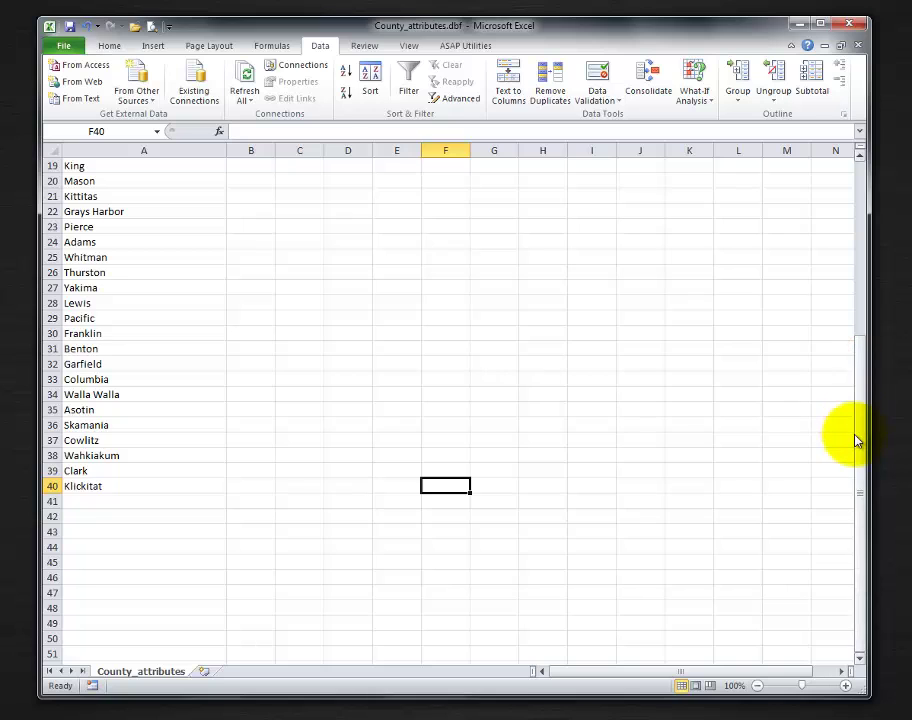
drag(149, 487, 133, 183)
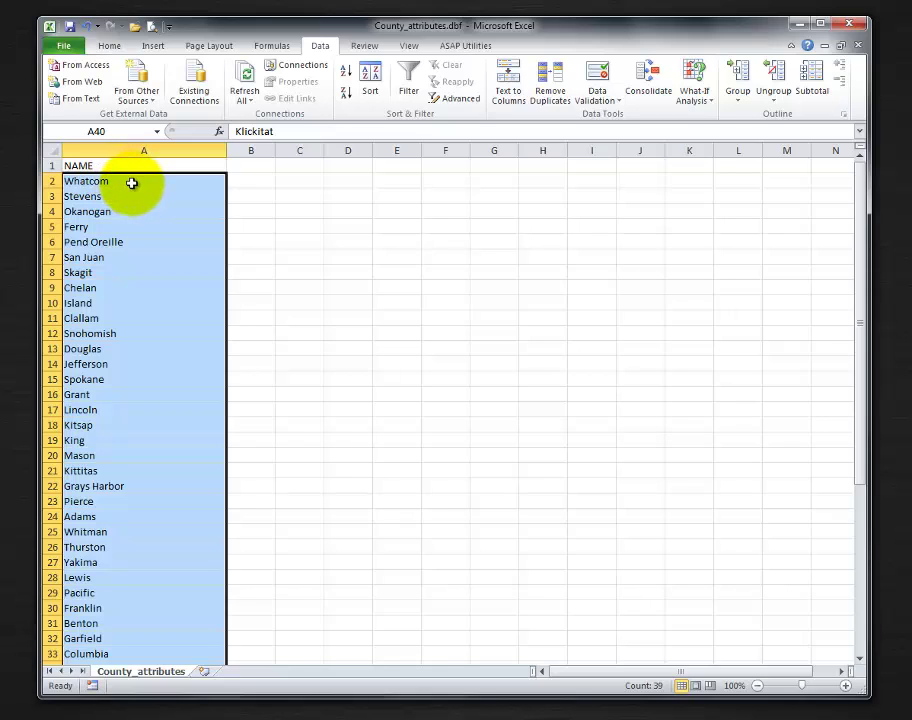
key(ctrl+c)
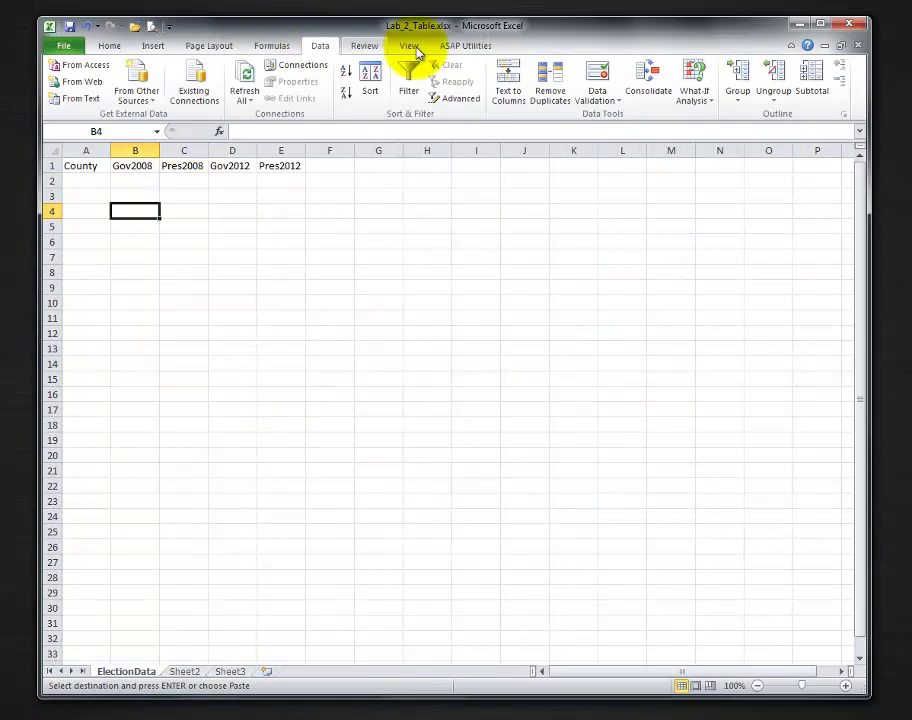
Paste the copied county names as values into A2 under County on ElectionData.
click(89, 182)
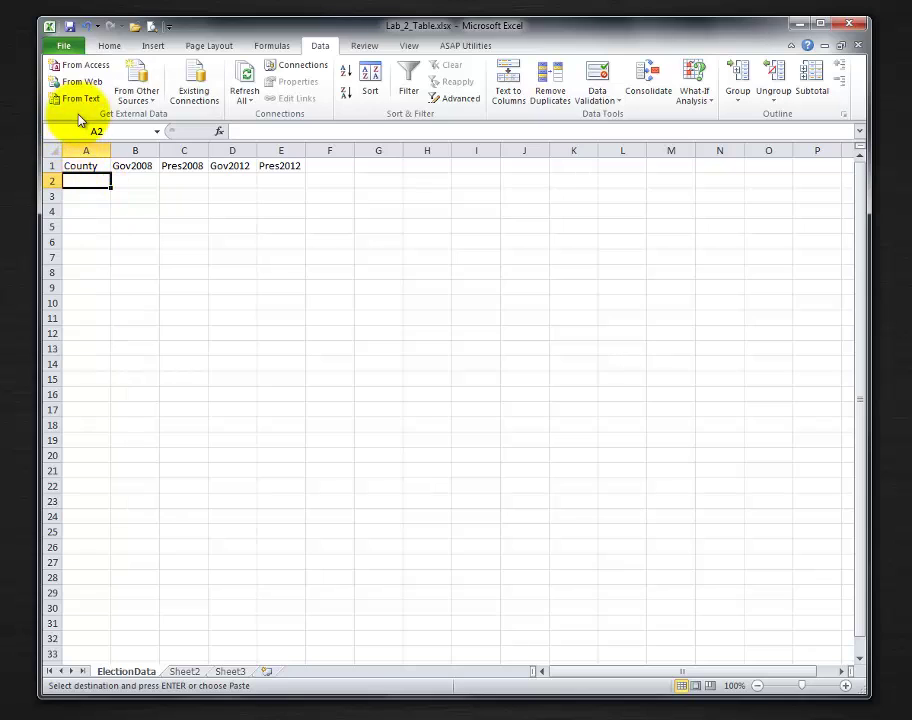
click(112, 46)
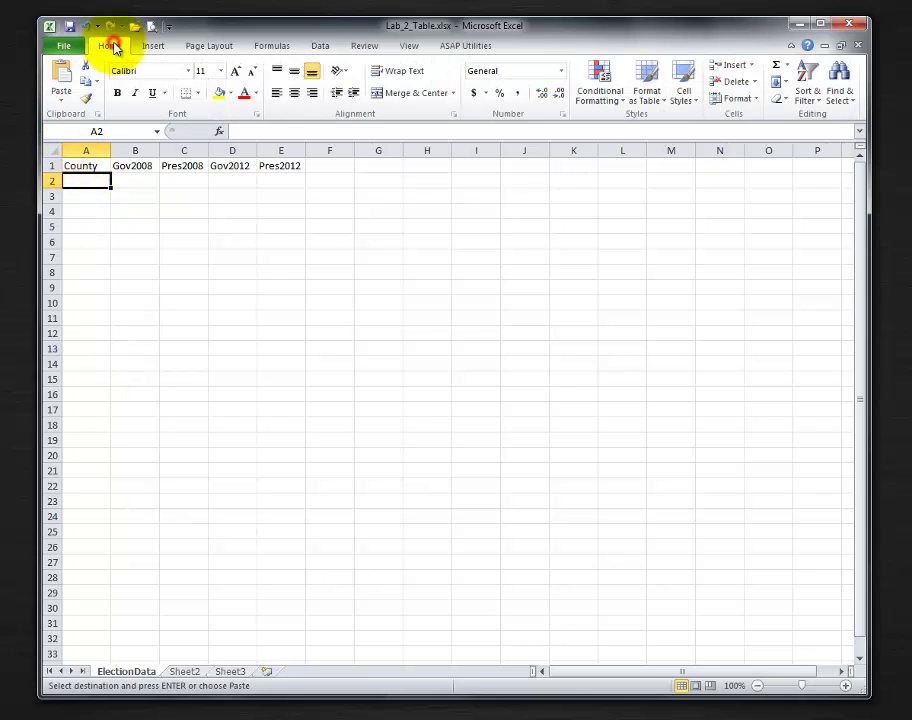
click(62, 96)
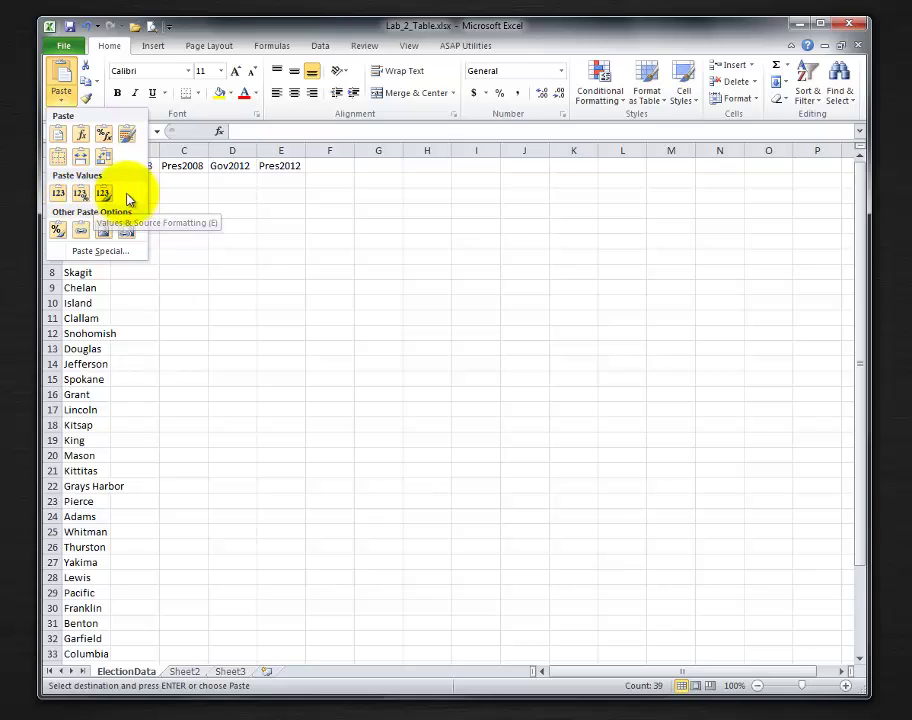
click(58, 196)
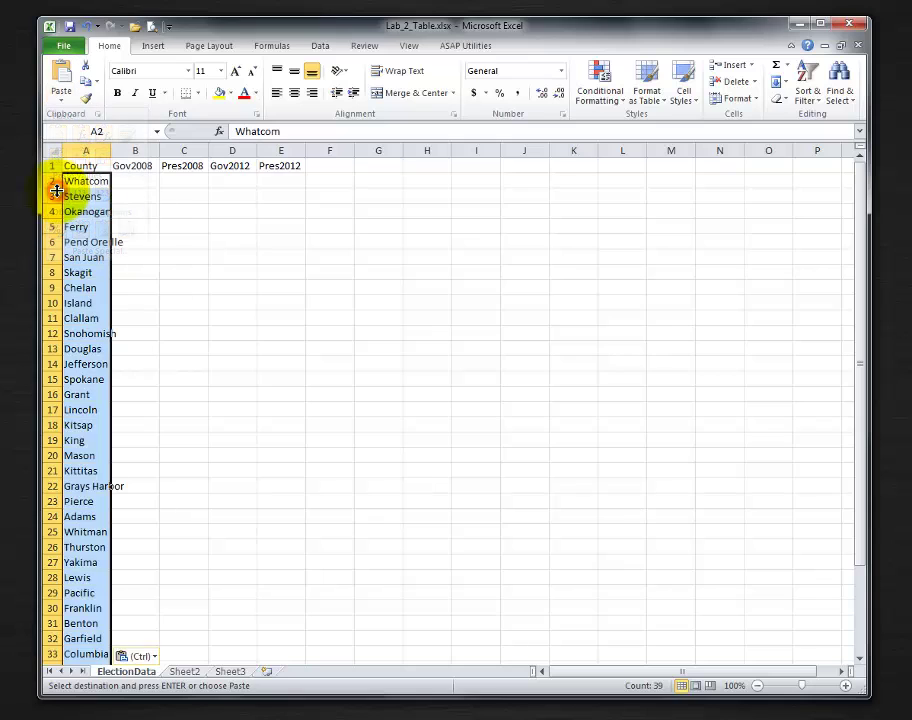
Autofit column A so names like Grays Harbor fit, then select rows 2 through 40.
double_click(112, 150)
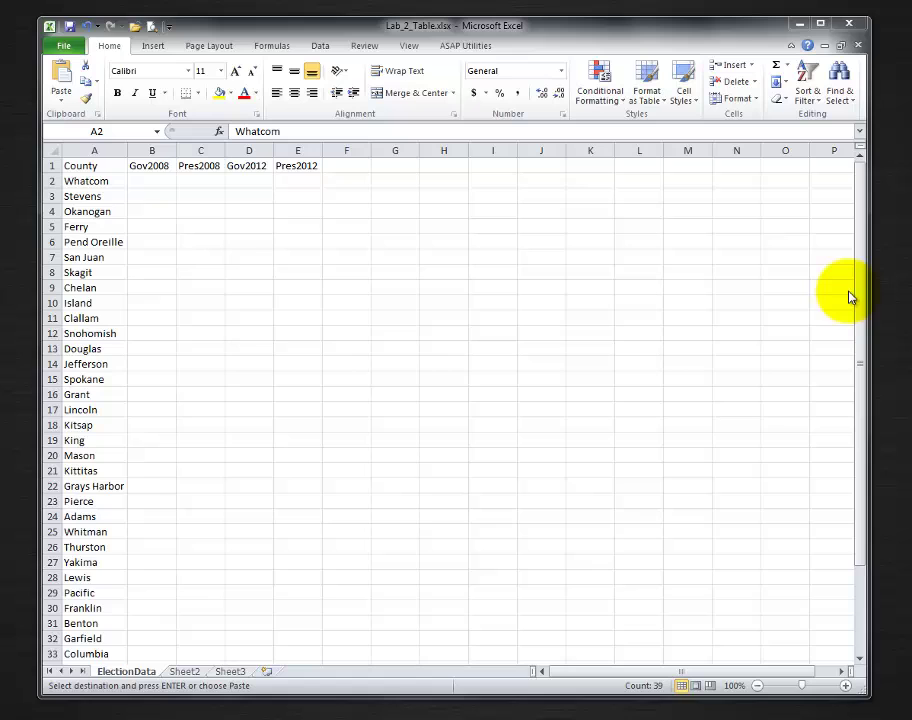
click(857, 260)
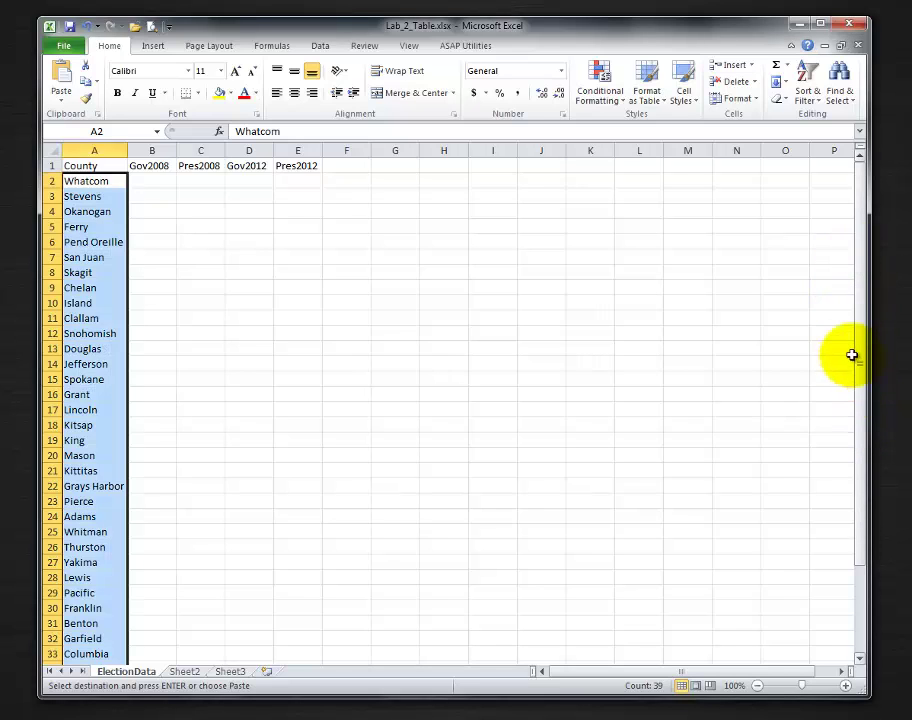
drag(861, 341, 890, 528)
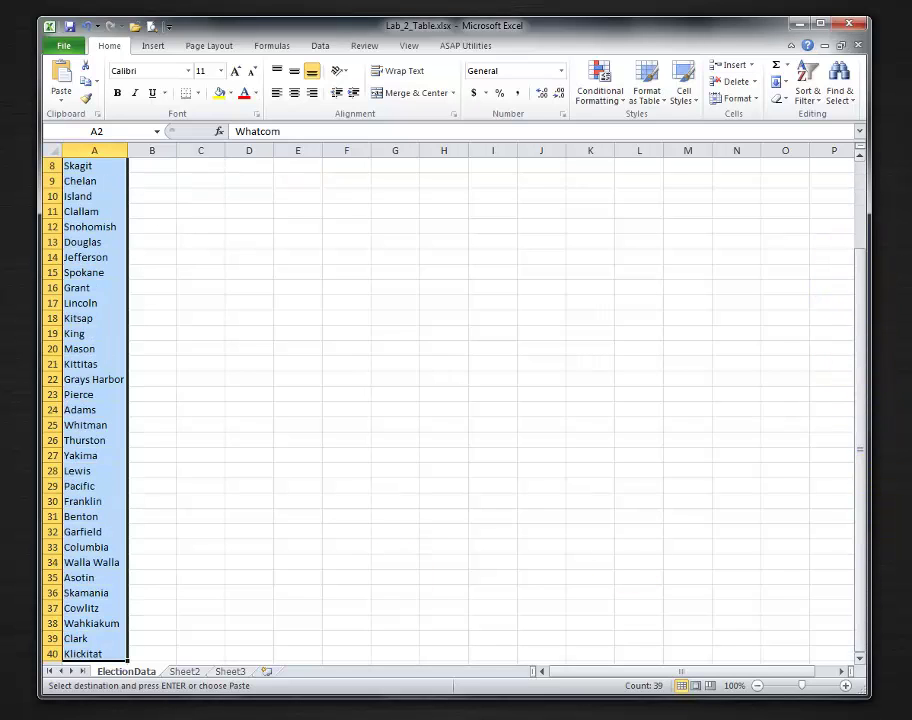
click(52, 654)
drag(52, 654, 48, 162)
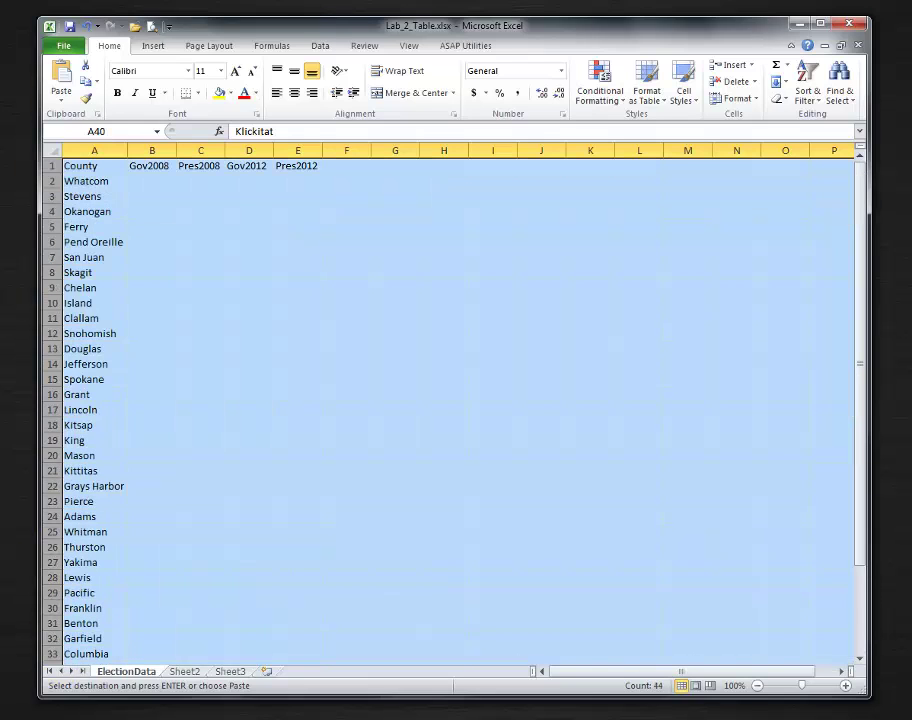
Sort the 39 county names A to Z on County, treating row one as headers, so Adams comes first.
click(318, 47)
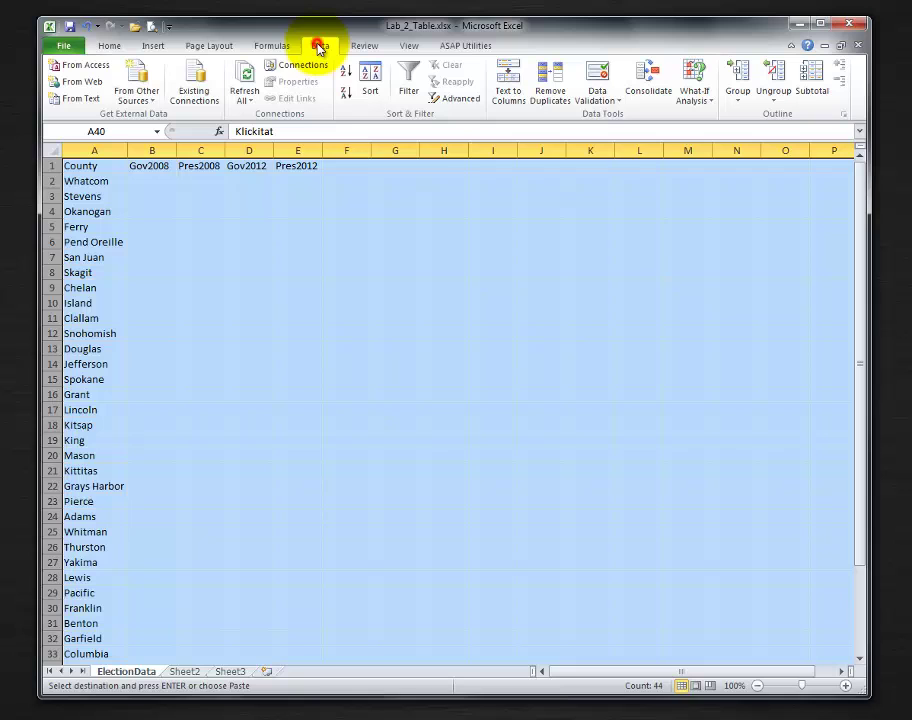
click(370, 88)
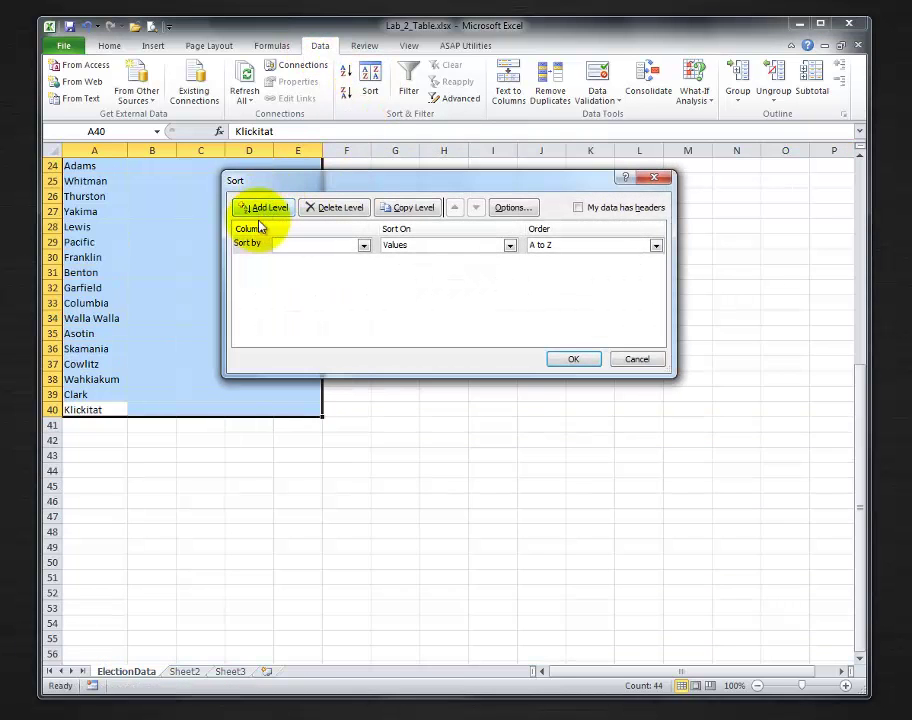
click(577, 208)
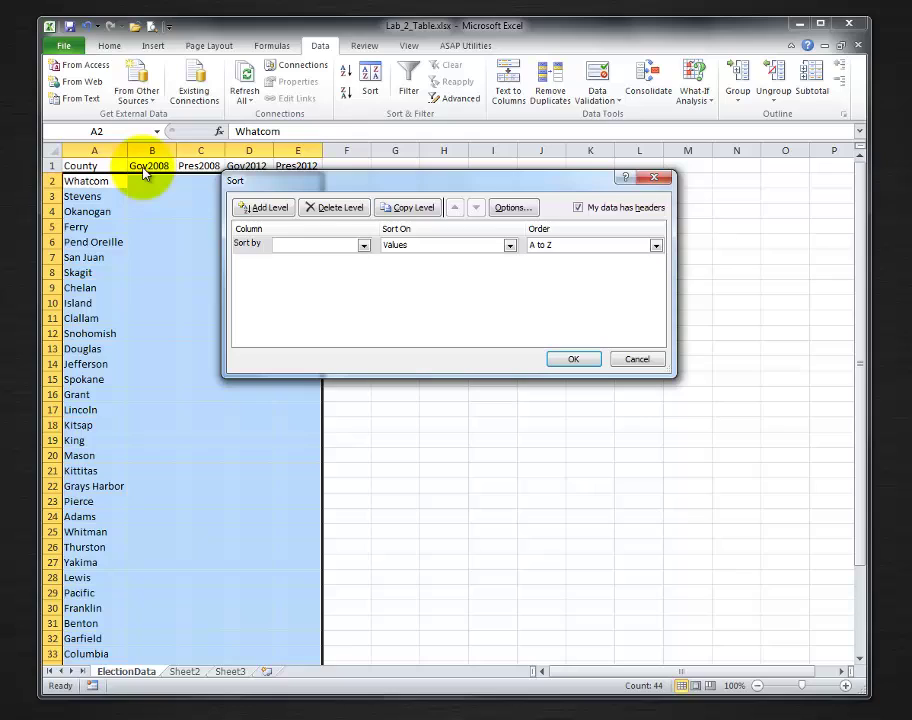
click(362, 246)
click(338, 259)
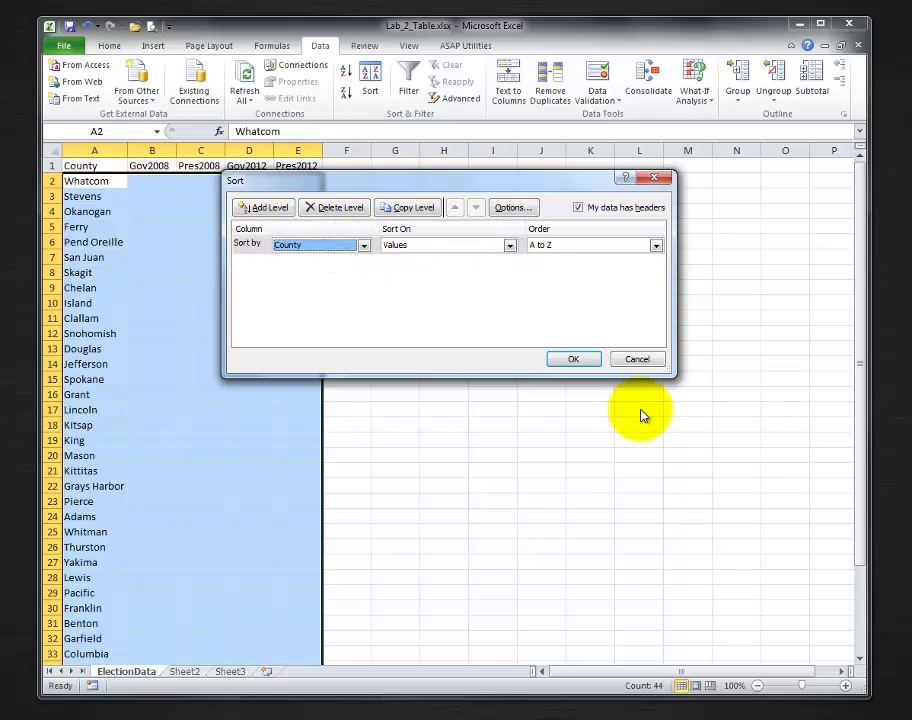
click(572, 360)
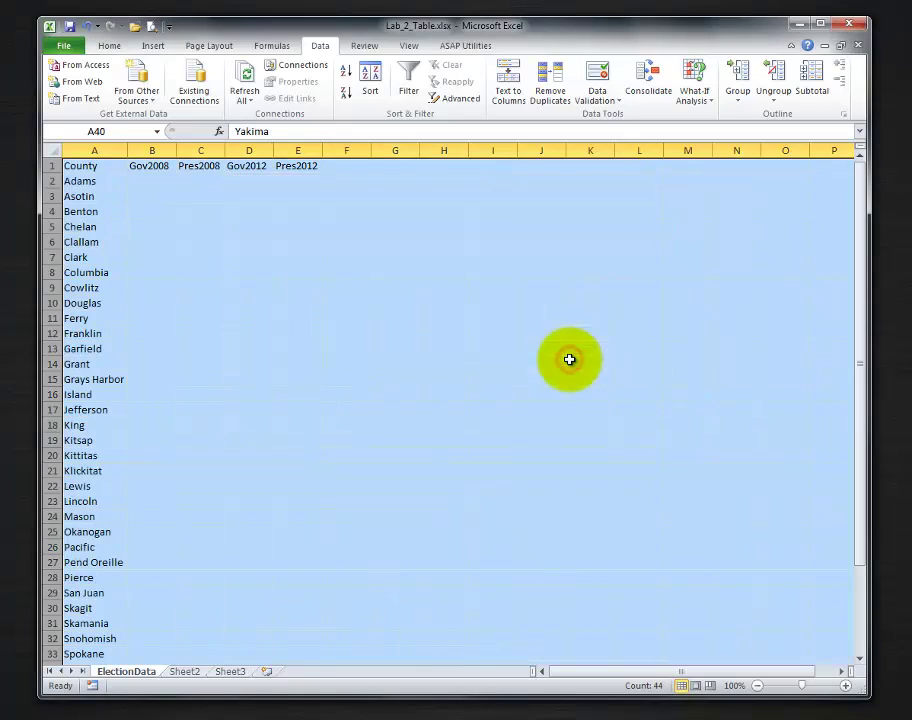
click(356, 334)
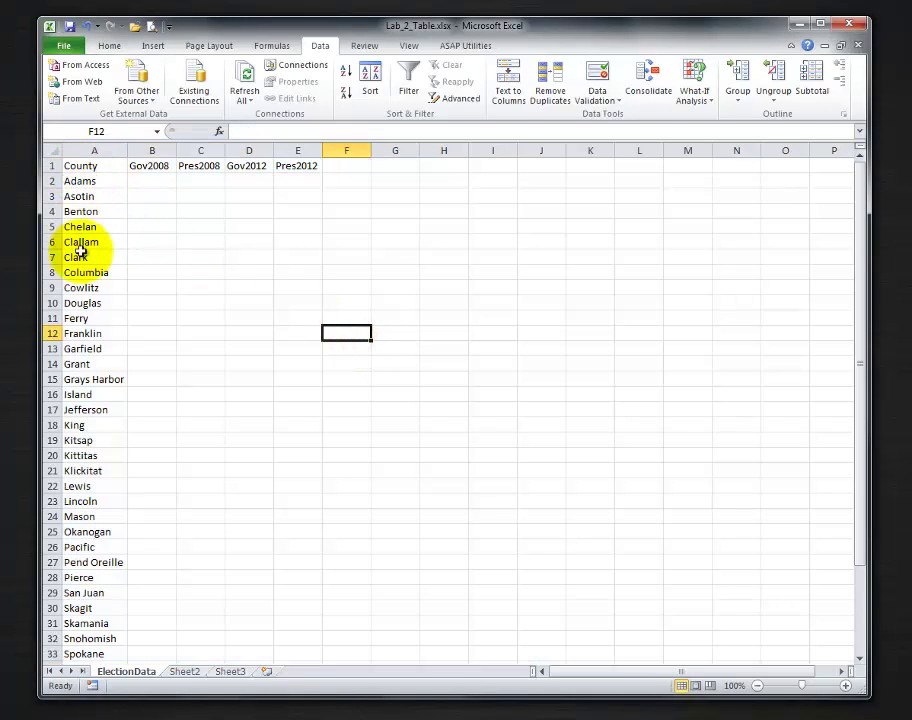